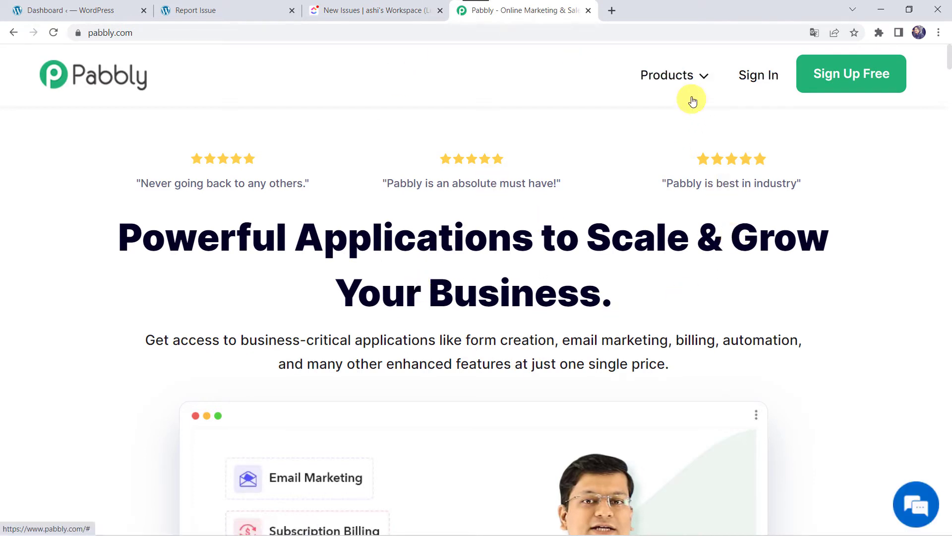
# Sign in from the Pabbly Connect product page and launch Pabbly Connect from the All Apps page.
pyautogui.moveTo(691, 85)
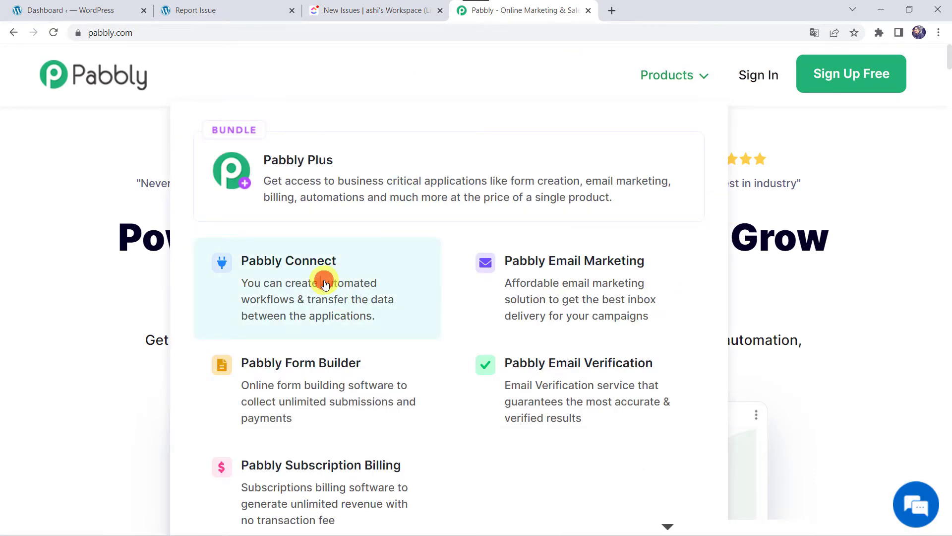
pyautogui.click(325, 283)
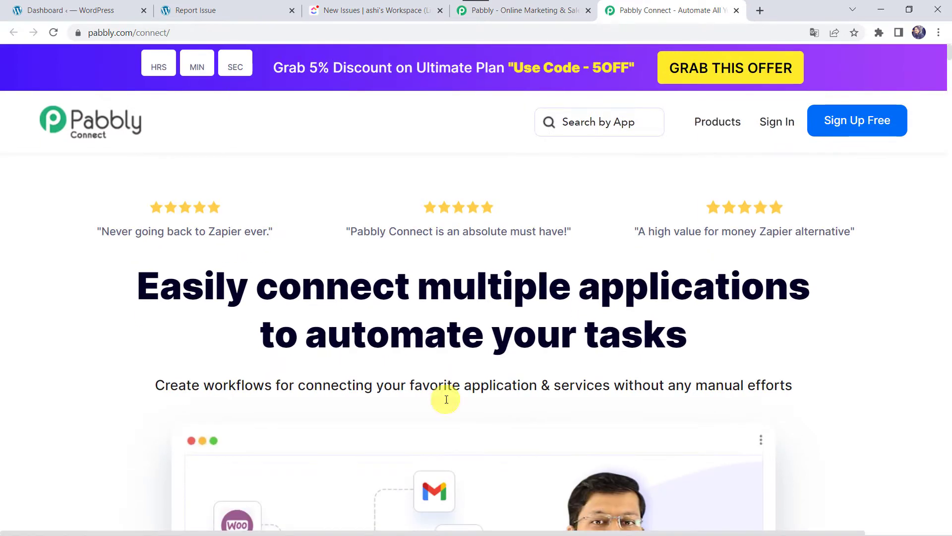
pyautogui.scroll(-8, 463, 311)
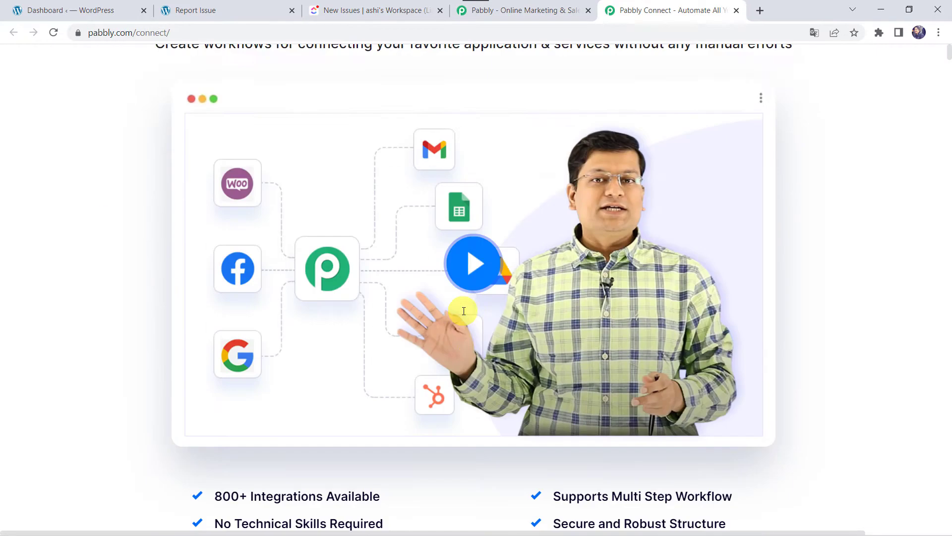
pyautogui.scroll(8, 464, 311)
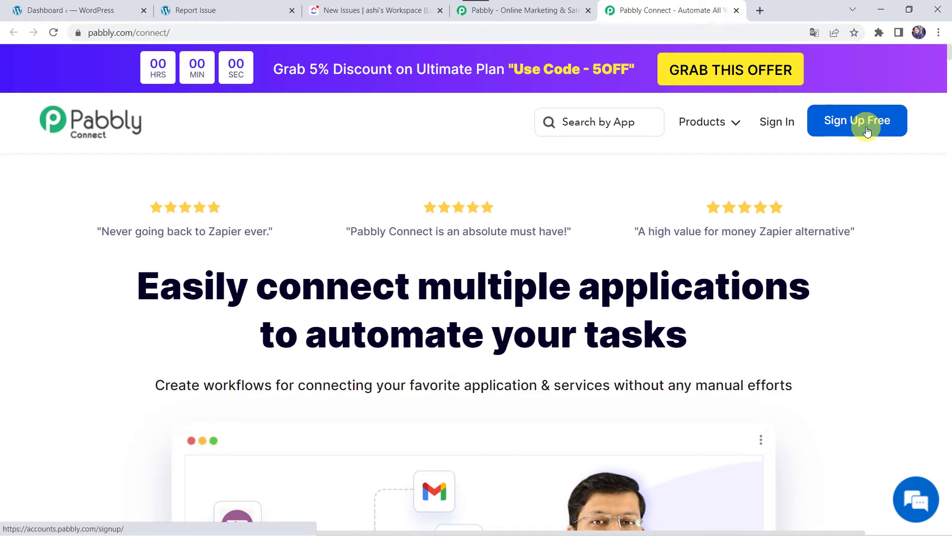
pyautogui.click(776, 126)
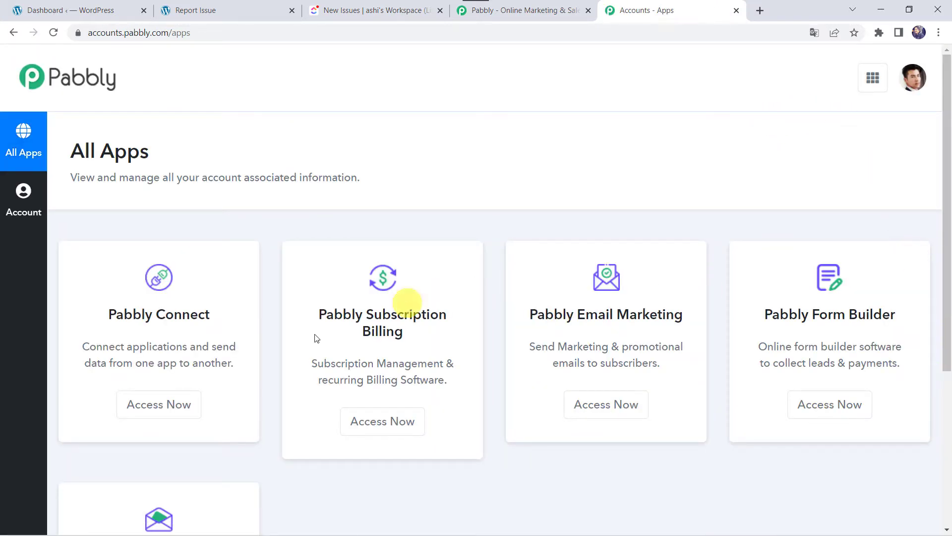
pyautogui.click(174, 401)
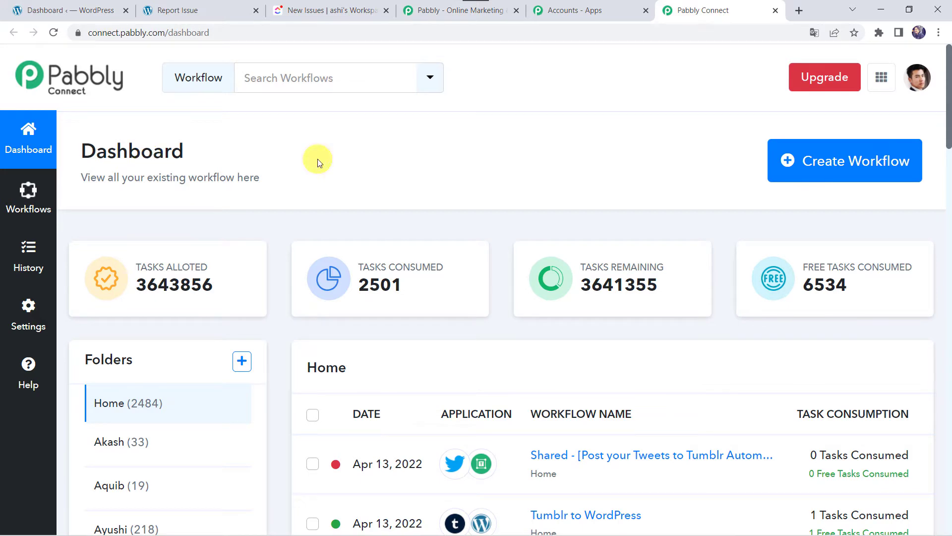
# Create a new workflow named 'Fluent Forms to ClickUp Integration' and bring up its trigger step.
pyautogui.scroll(-6, 591, 359)
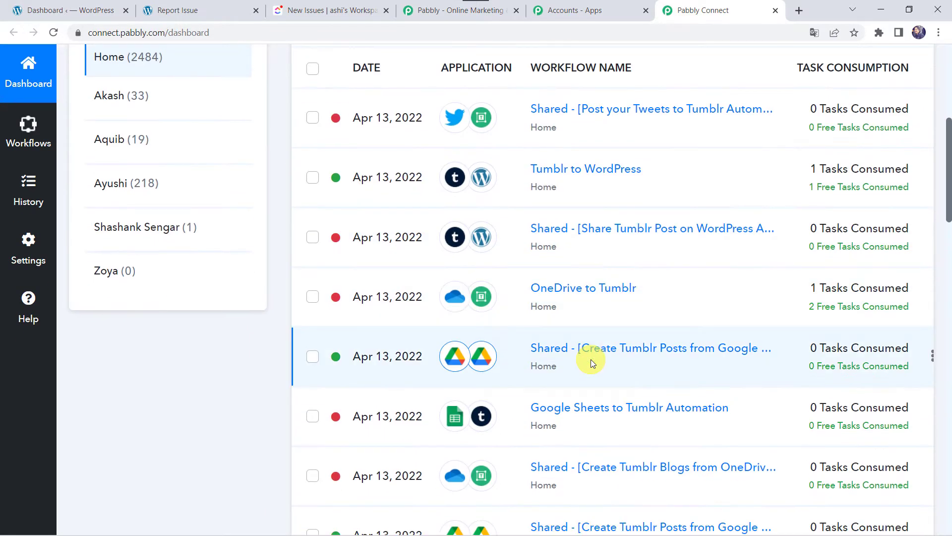
pyautogui.scroll(6, 590, 359)
pyautogui.click(821, 163)
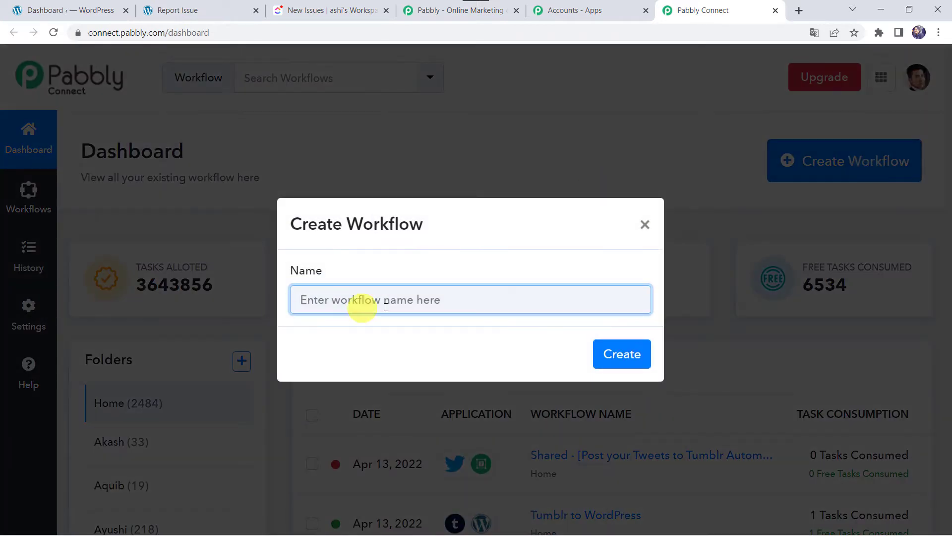
pyautogui.write('Fluent Forms to ClickUp Integration')
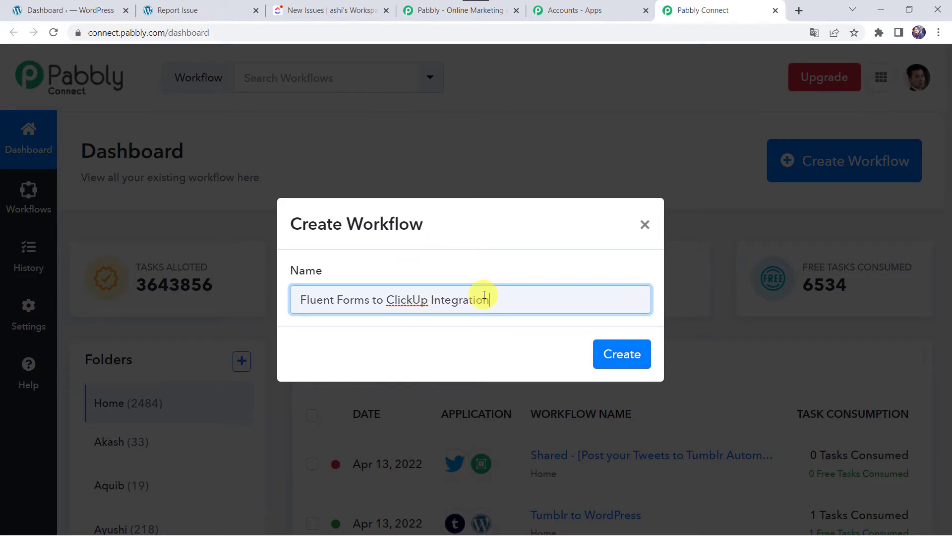
pyautogui.click(624, 355)
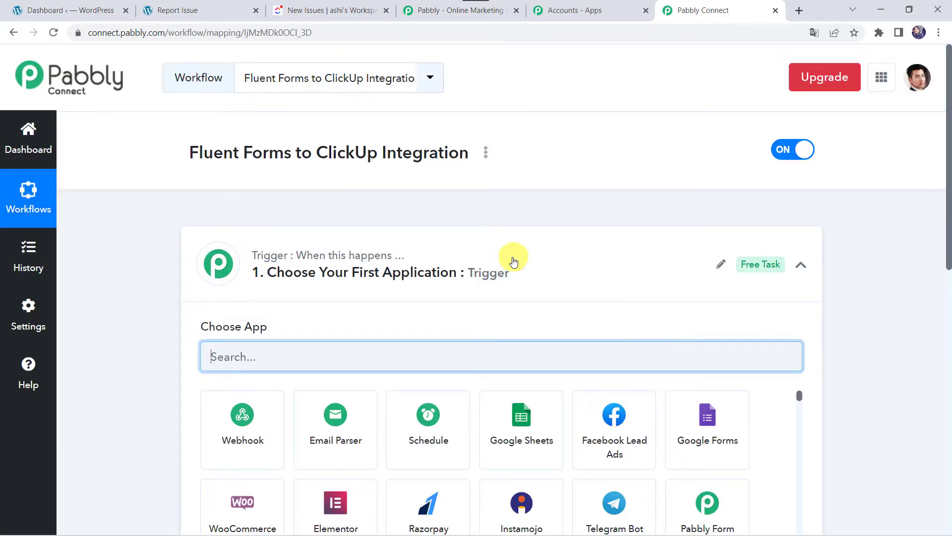
pyautogui.click(513, 261)
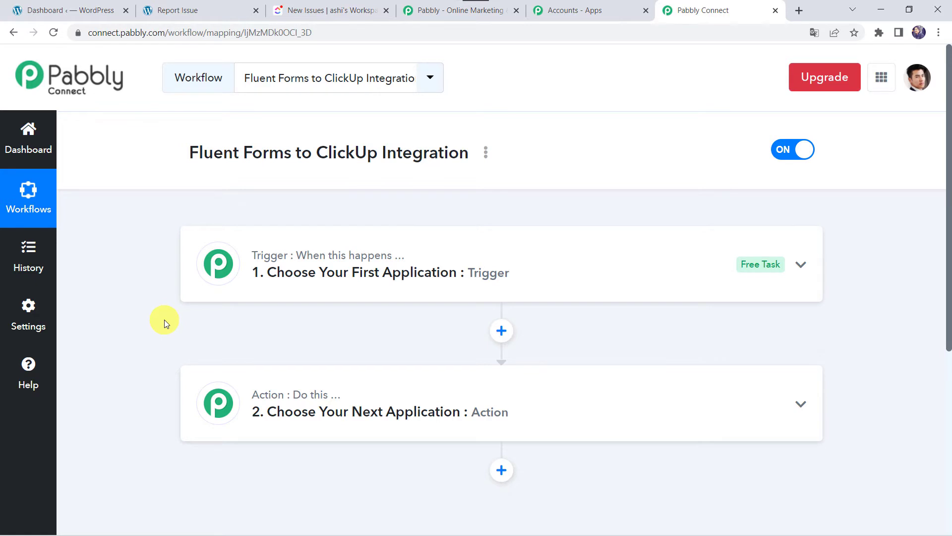
# Set the trigger app to Fluent Forms with the New Form Submission event.
pyautogui.click(519, 271)
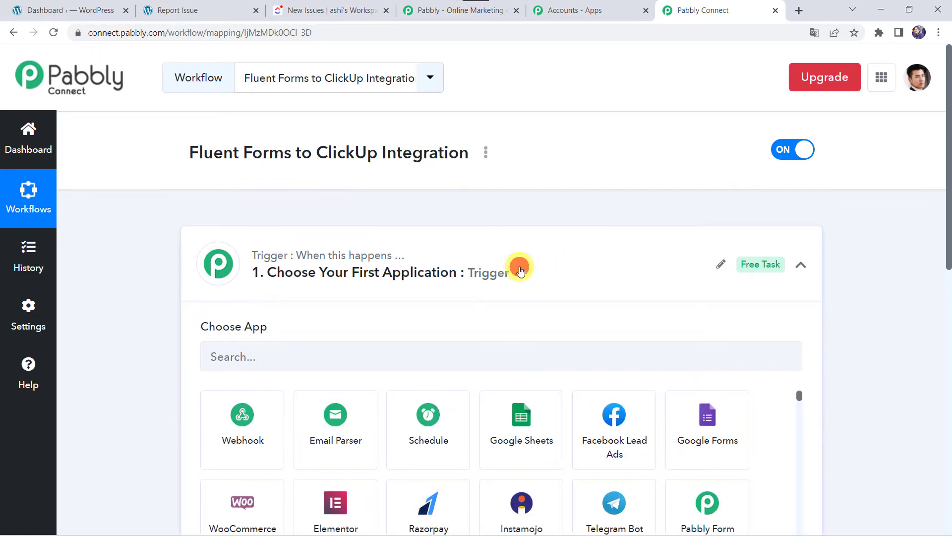
pyautogui.click(272, 355)
pyautogui.write('F')
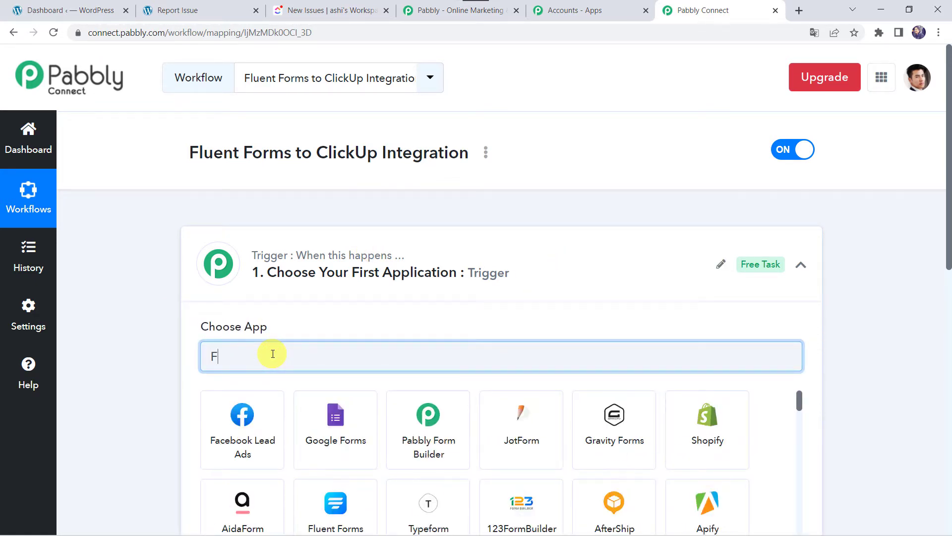
pyautogui.write('luen')
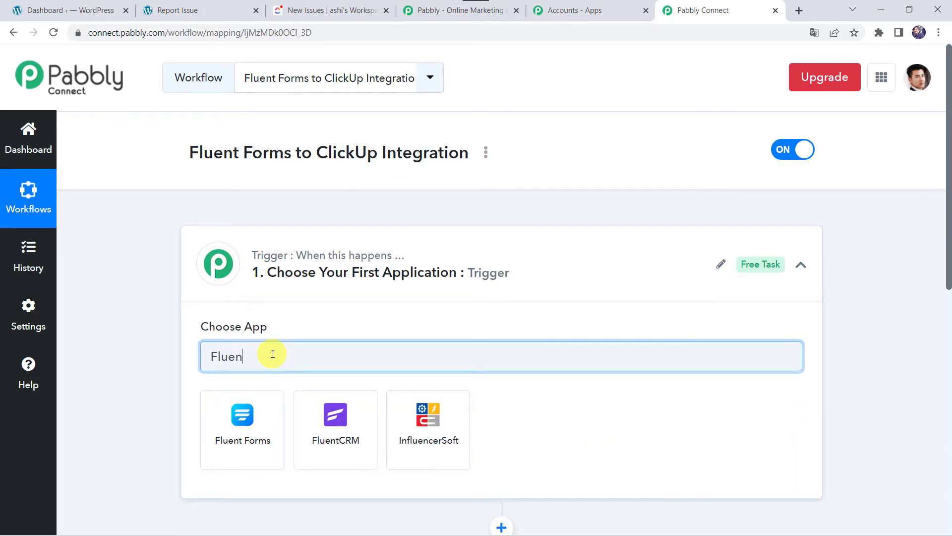
pyautogui.click(249, 452)
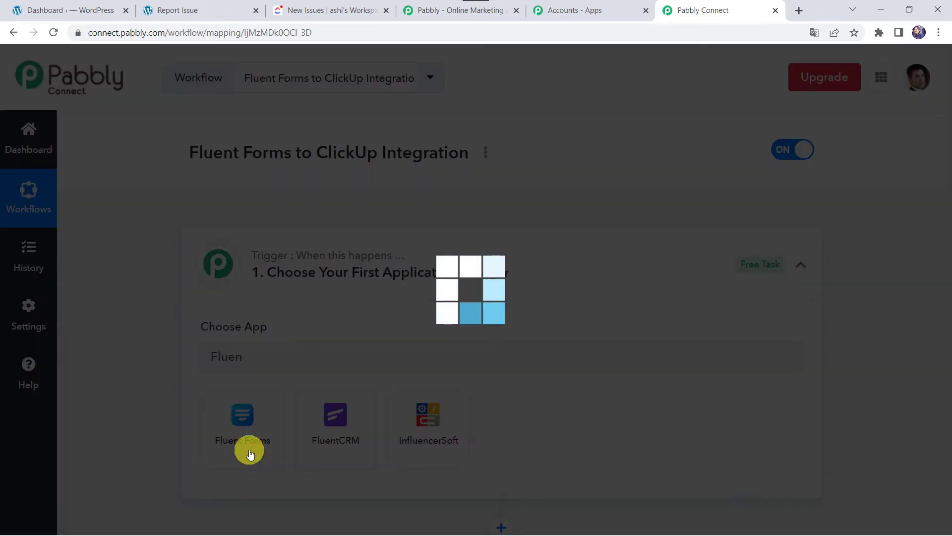
pyautogui.scroll(-2, 250, 451)
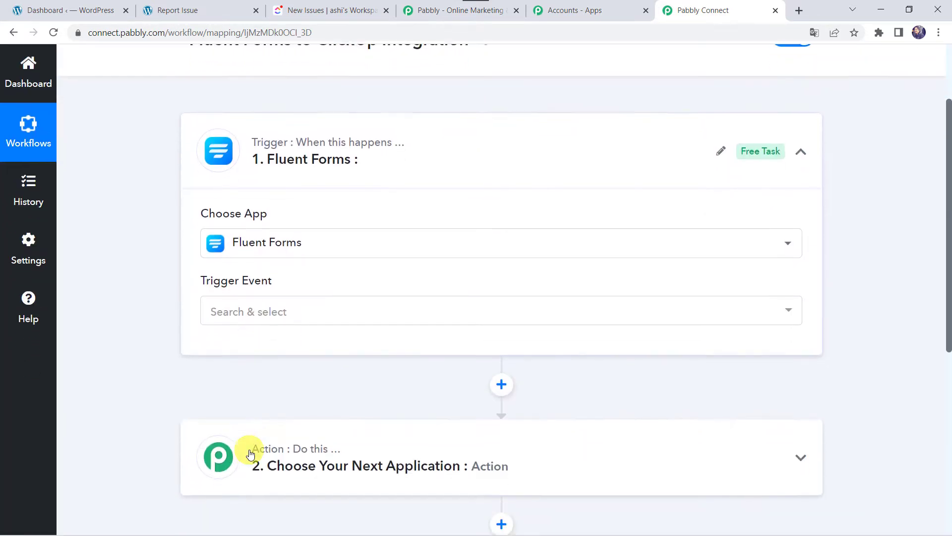
pyautogui.click(243, 299)
pyautogui.click(256, 375)
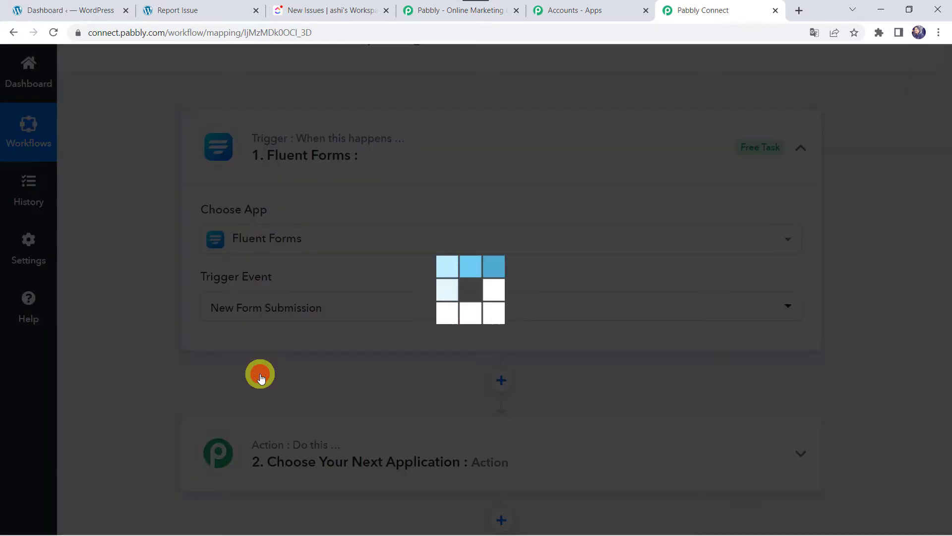
# Copy the trigger's webhook URL and start waiting for a webhook response.
pyautogui.scroll(-3, 261, 378)
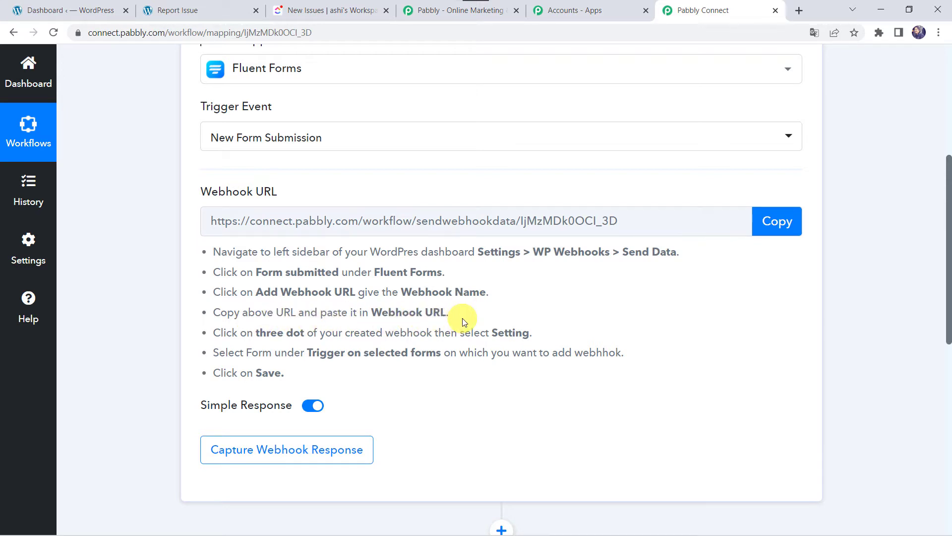
pyautogui.click(773, 223)
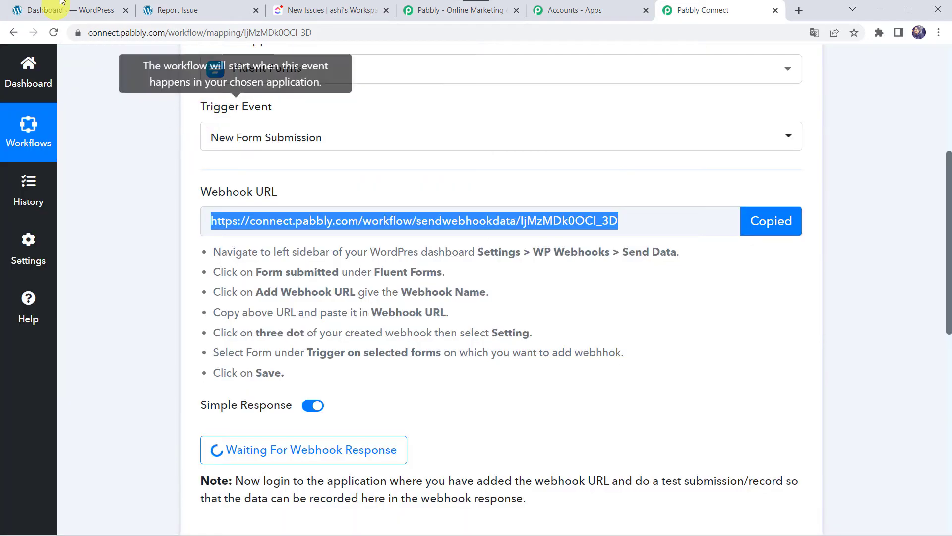
pyautogui.click(91, 10)
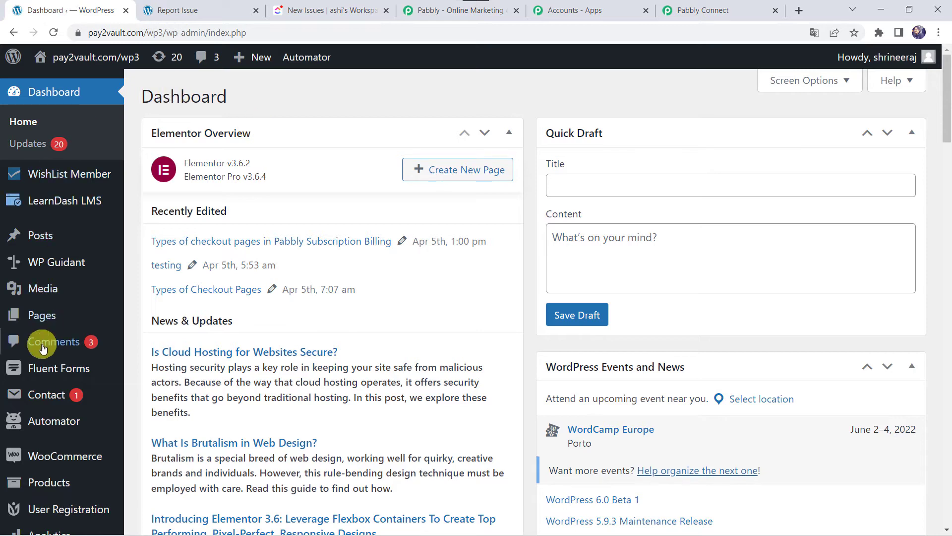
# Open the Fluent Forms All Forms list from the WordPress admin sidebar.
pyautogui.scroll(-1, 43, 349)
pyautogui.scroll(-4, 43, 349)
pyautogui.moveTo(58, 168)
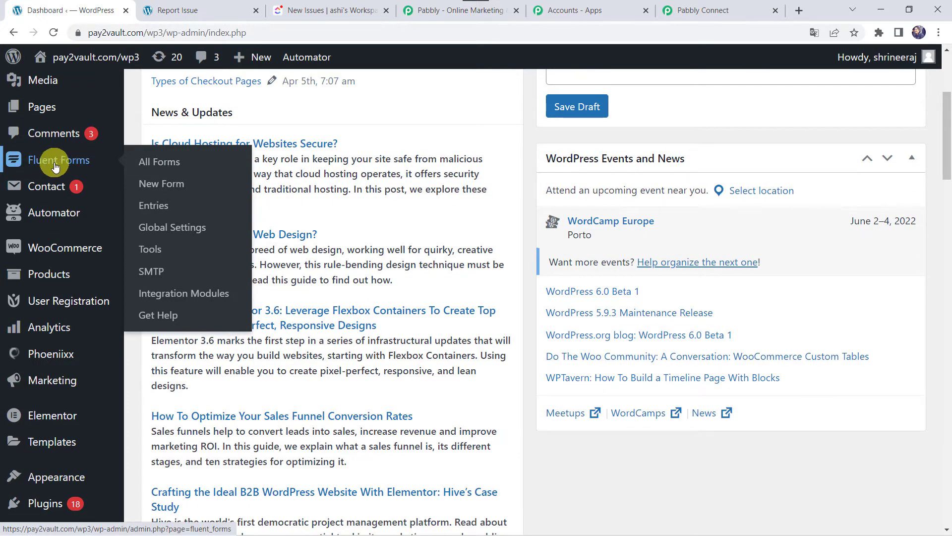
pyautogui.scroll(-3, 58, 397)
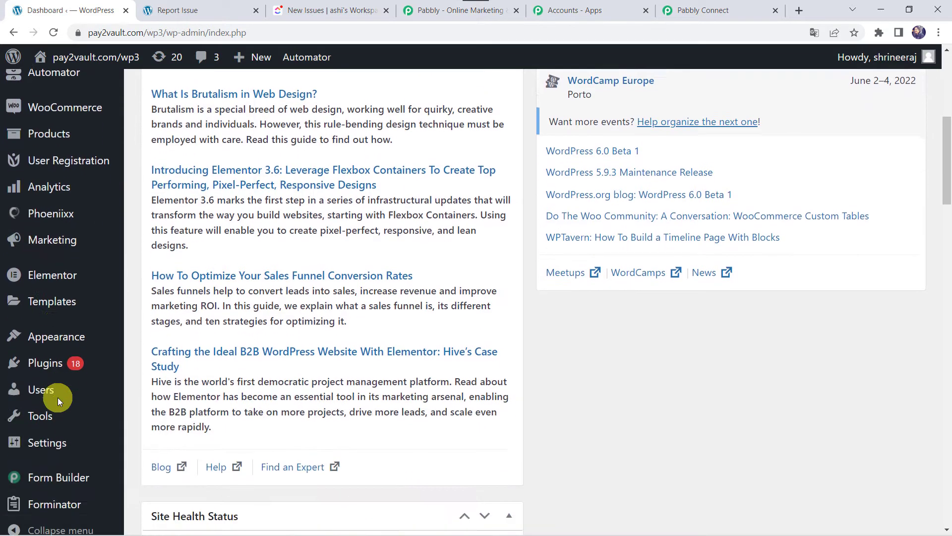
pyautogui.moveTo(28, 353)
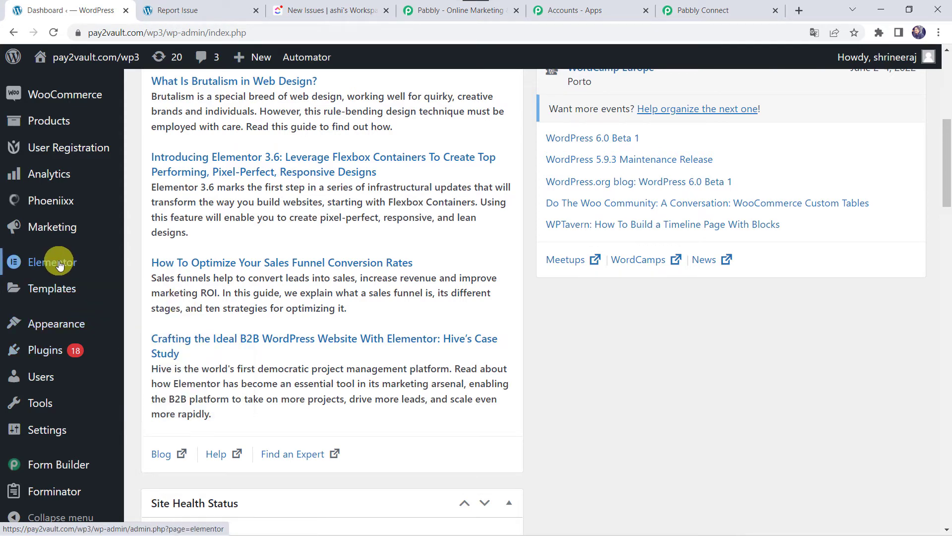
pyautogui.scroll(7, 58, 253)
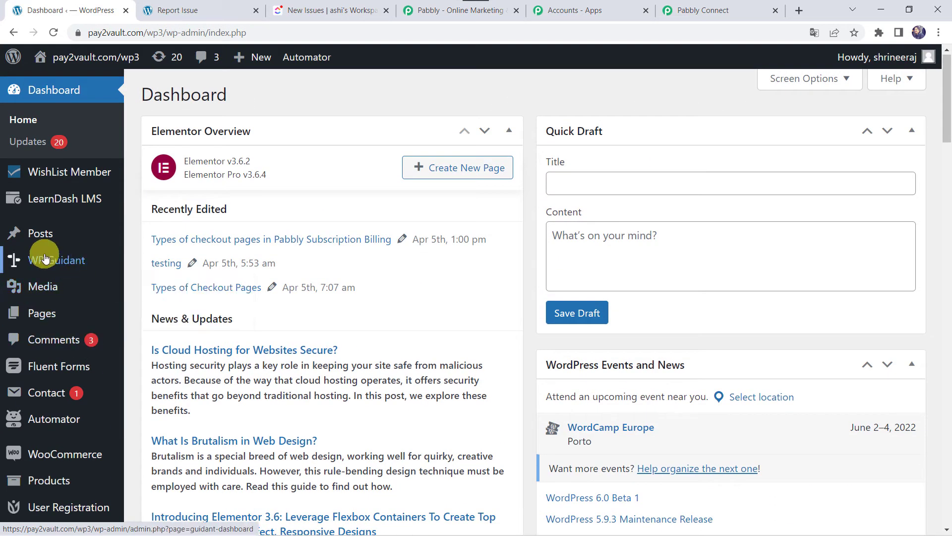
pyautogui.moveTo(69, 368)
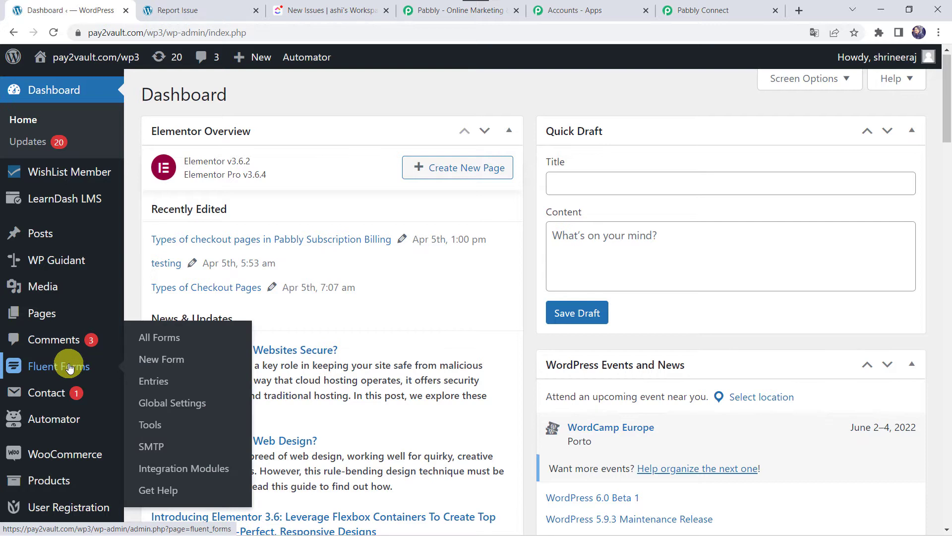
pyautogui.click(161, 337)
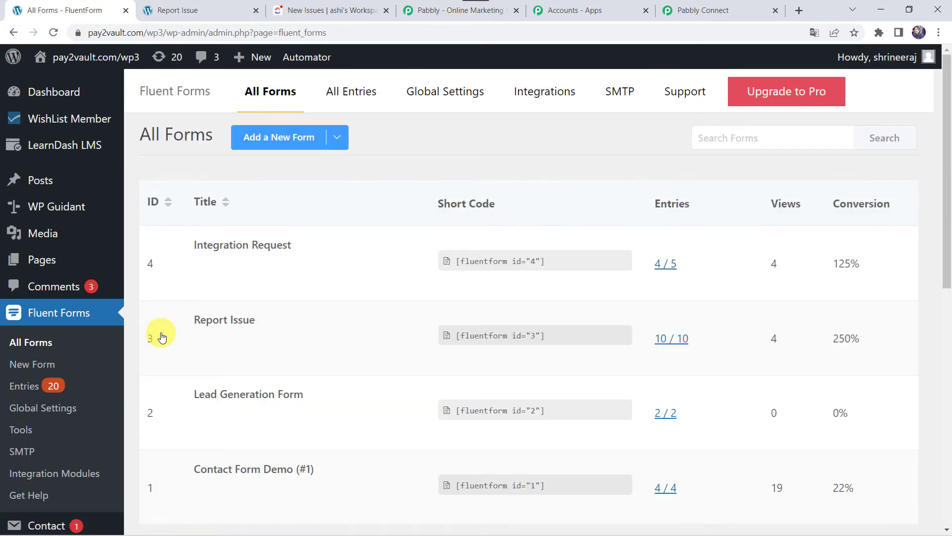
# Open the Report Issue form in the Fluent Forms editor.
pyautogui.moveTo(299, 251)
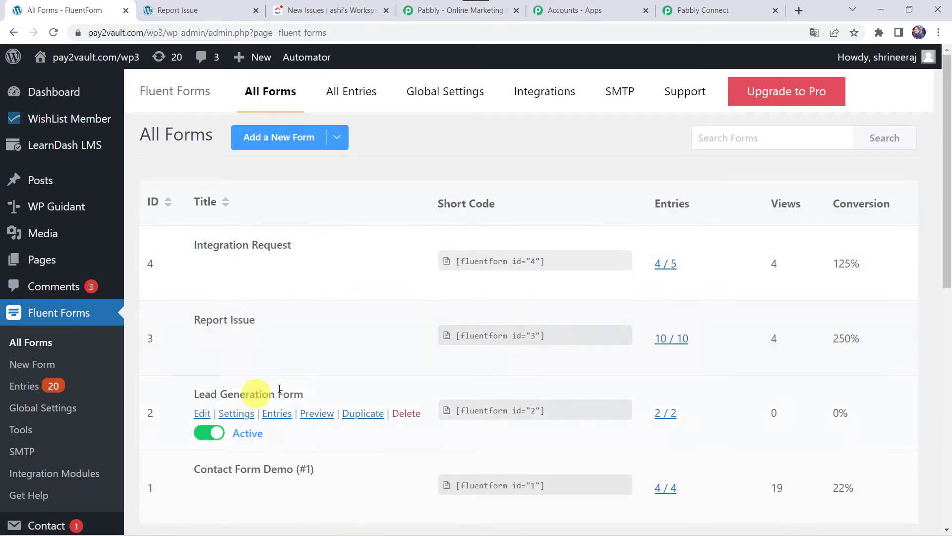
pyautogui.moveTo(228, 316)
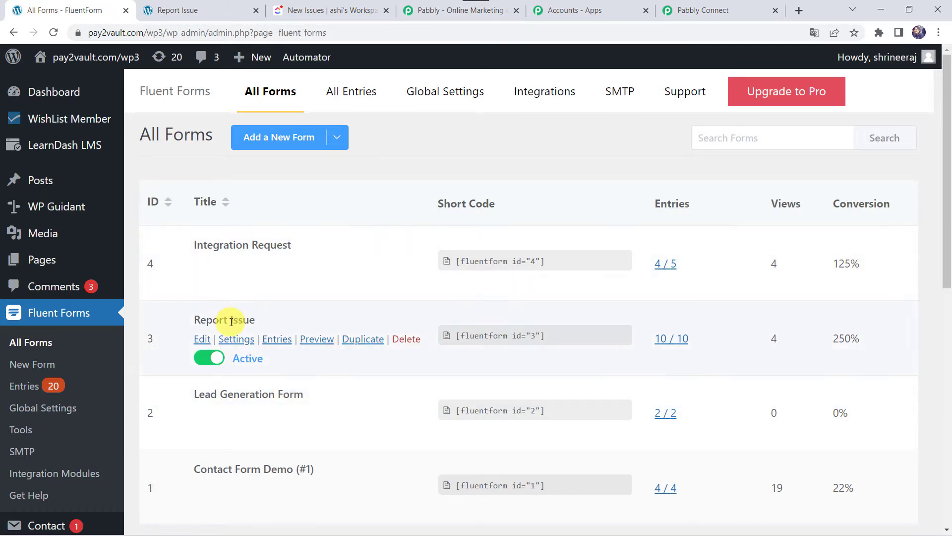
pyautogui.click(200, 342)
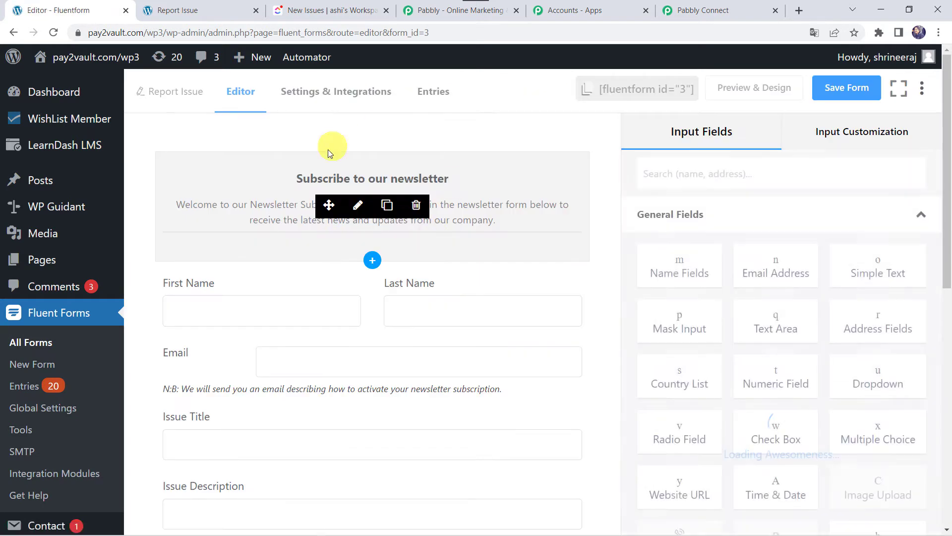
pyautogui.moveTo(368, 298)
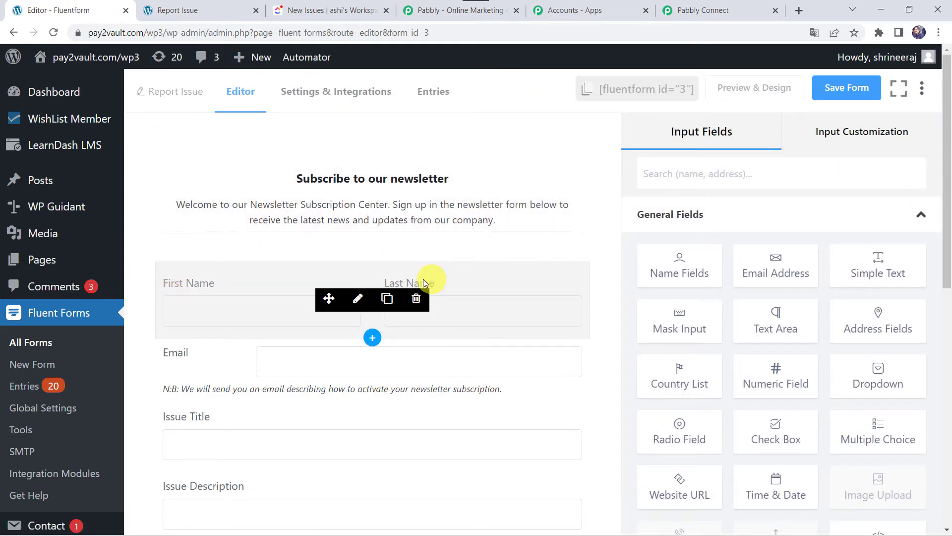
pyautogui.scroll(-2, 173, 448)
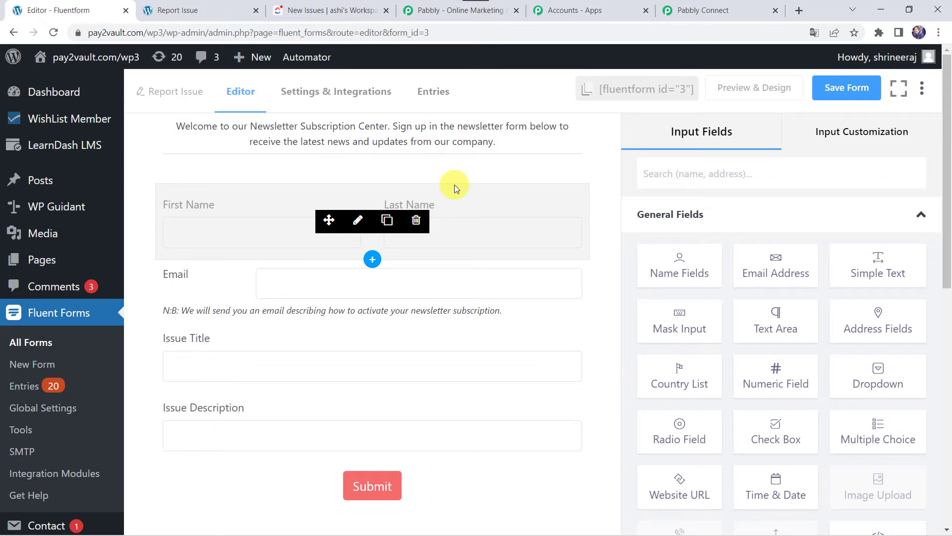
pyautogui.scroll(-4, 30, 442)
pyautogui.scroll(-5, 30, 443)
pyautogui.moveTo(50, 469)
pyautogui.scroll(-1, 50, 469)
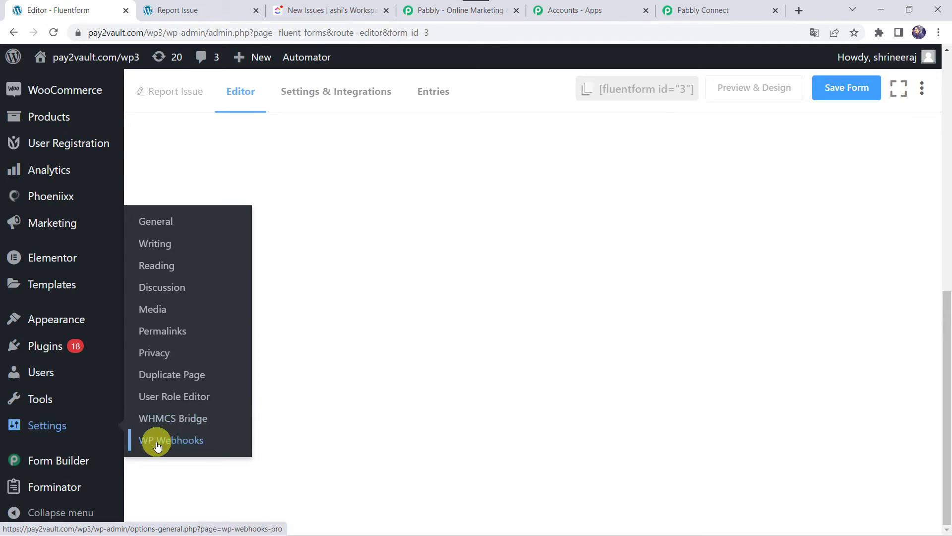
# In Settings > WP Webhooks > Send Data, select the Fluent Forms 'Form submitted' trigger.
pyautogui.click(184, 442)
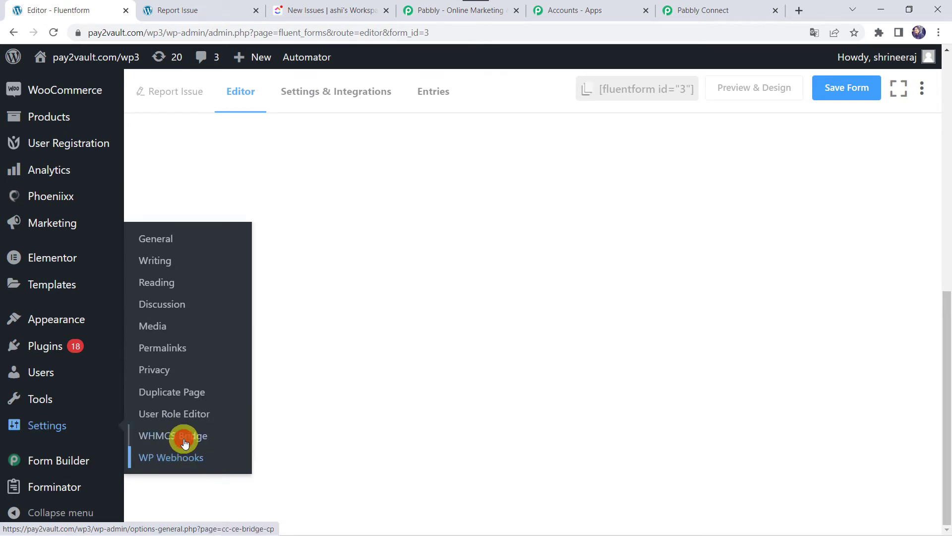
pyautogui.click(177, 457)
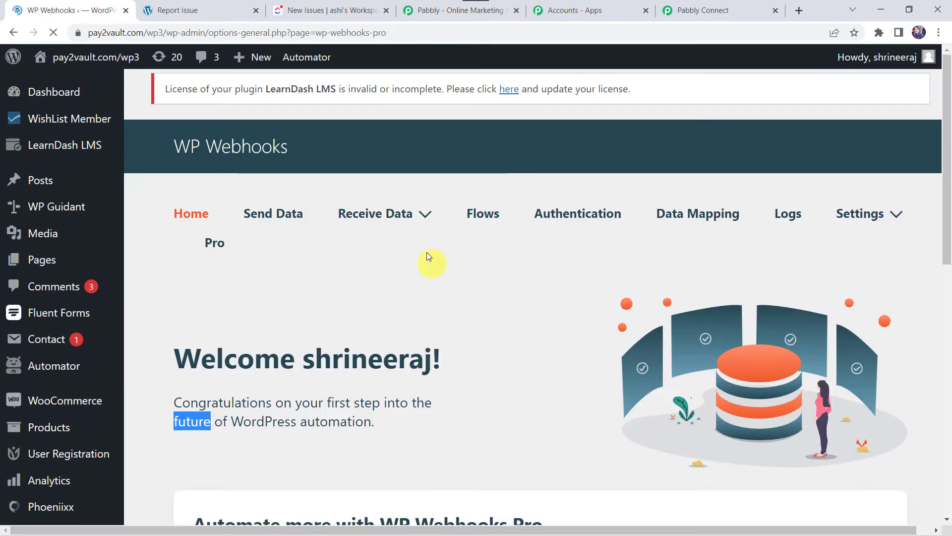
pyautogui.click(289, 219)
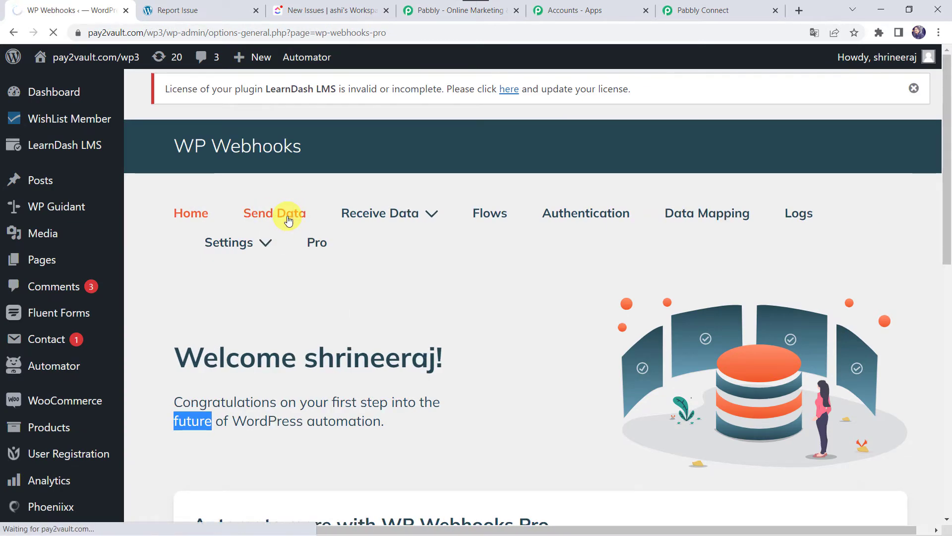
pyautogui.scroll(-6, 305, 405)
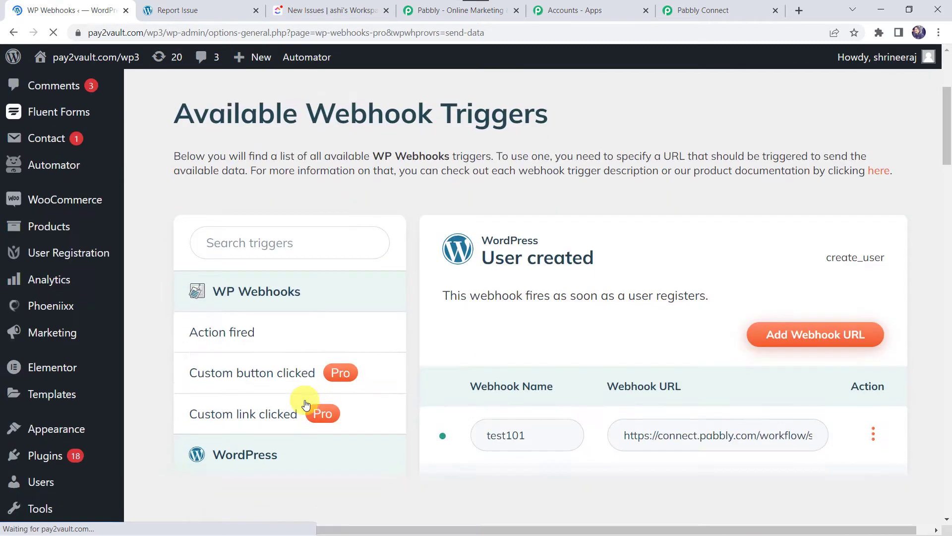
pyautogui.scroll(-20, 253, 427)
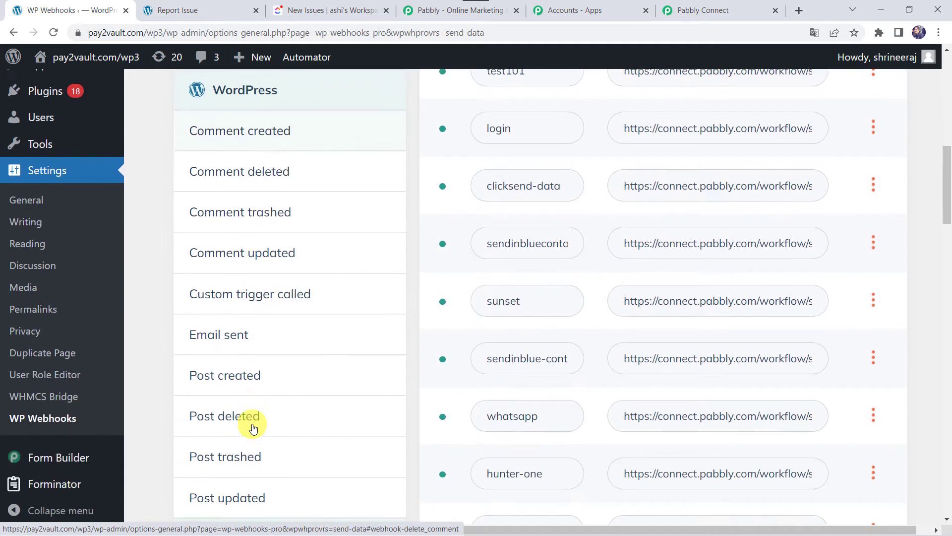
pyautogui.scroll(-10, 252, 425)
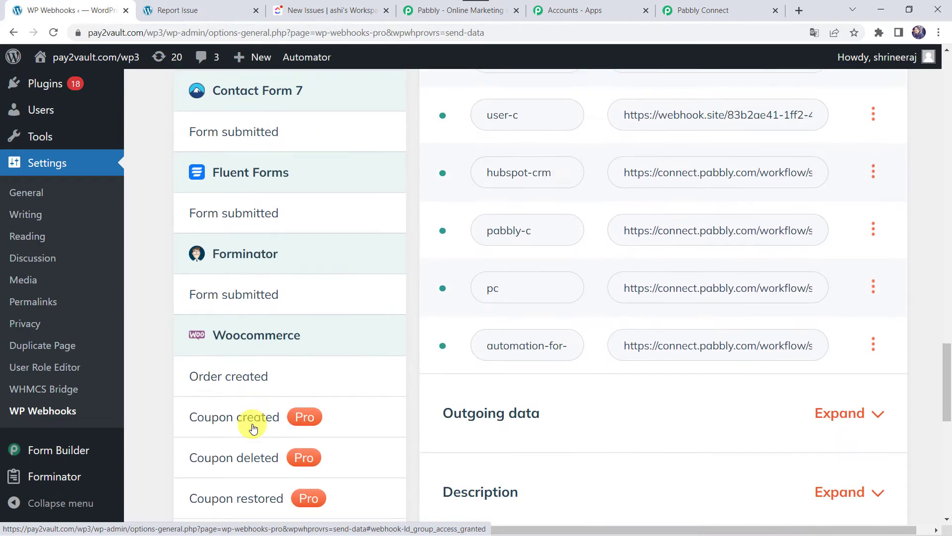
pyautogui.scroll(2, 288, 367)
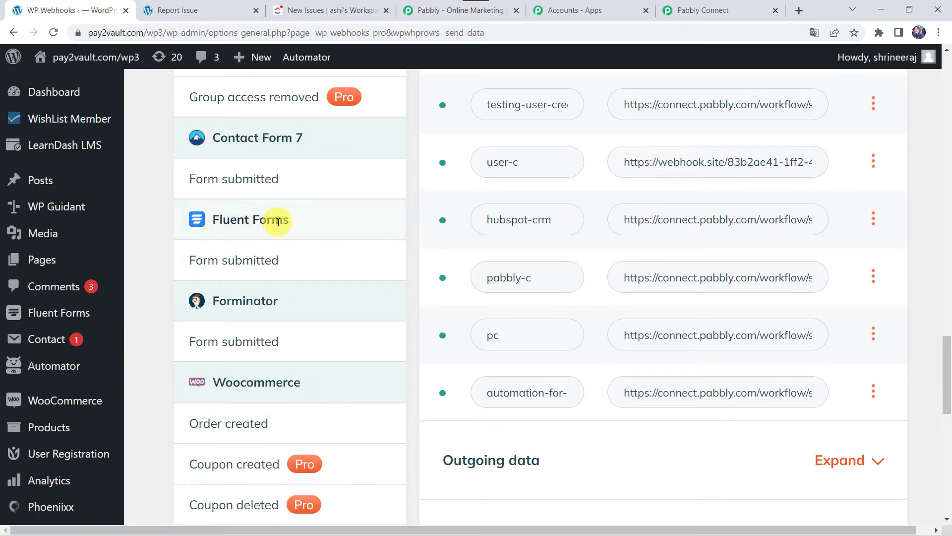
pyautogui.click(263, 260)
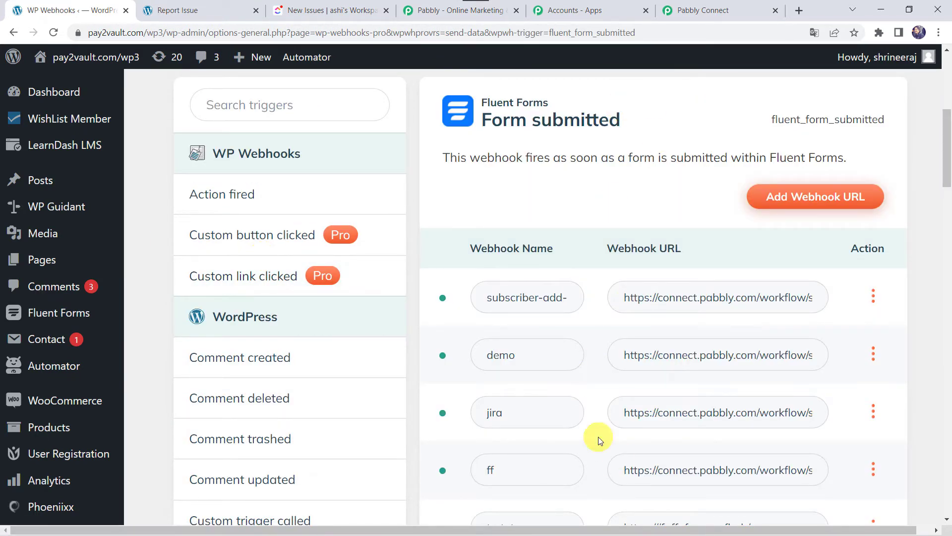
pyautogui.click(825, 199)
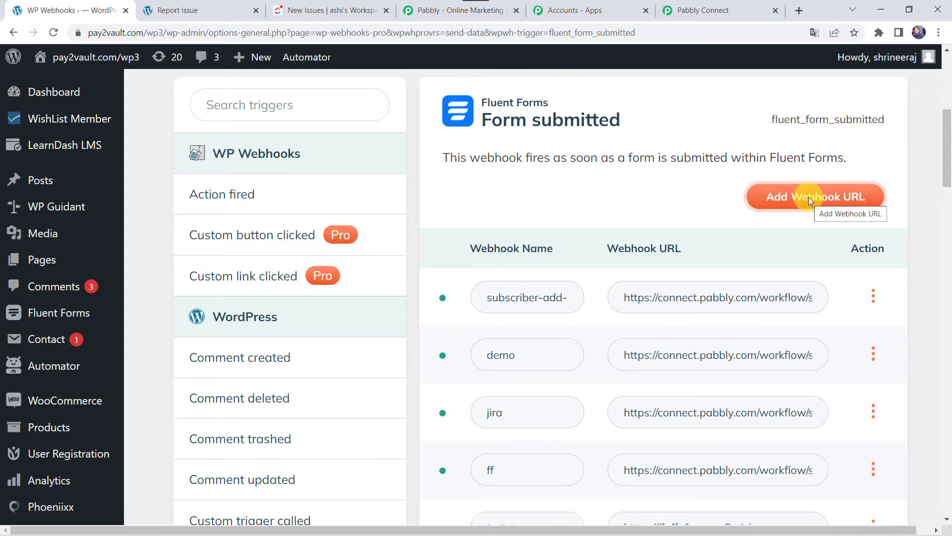
# Add a 'ClickUp Integration' webhook using the URL copied from the Pabbly Connect trigger.
pyautogui.click(812, 198)
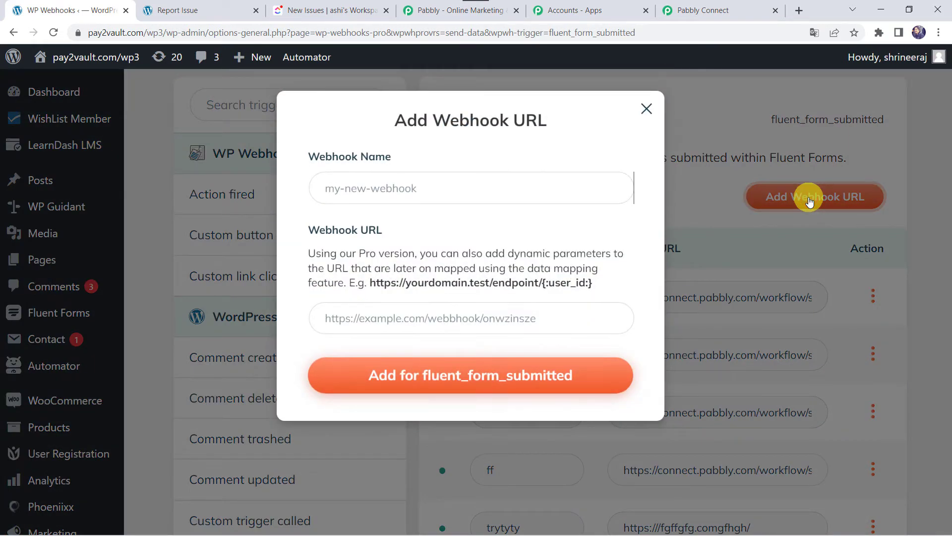
pyautogui.click(491, 182)
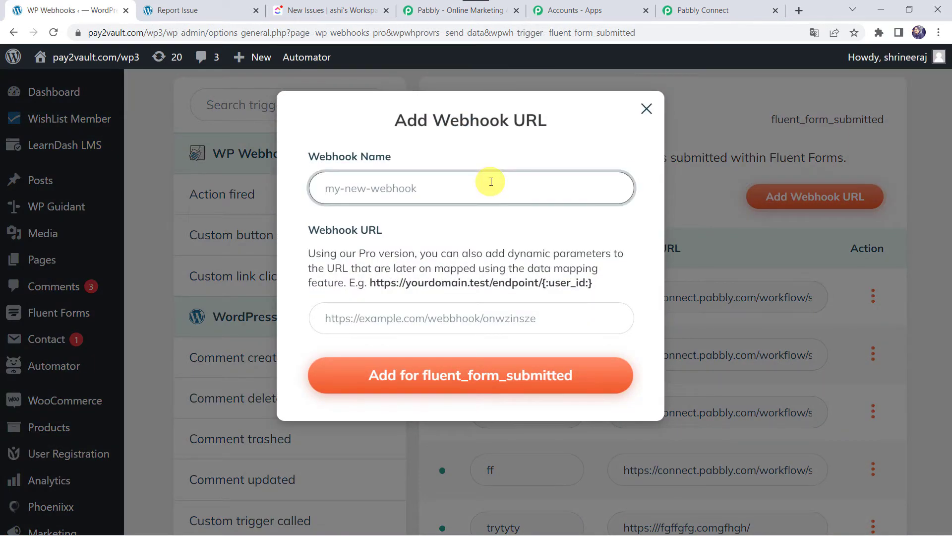
pyautogui.write('ClickUp Integration')
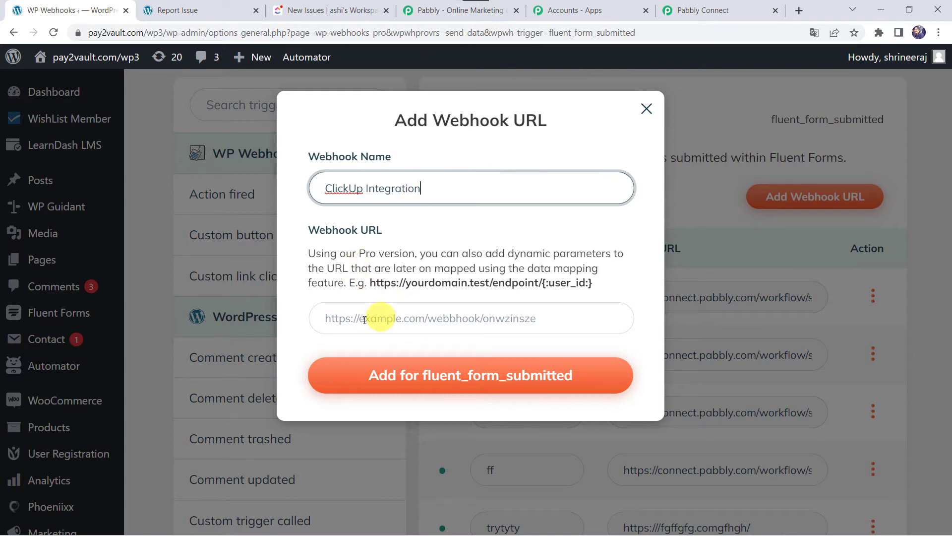
pyautogui.click(716, 13)
pyautogui.click(769, 219)
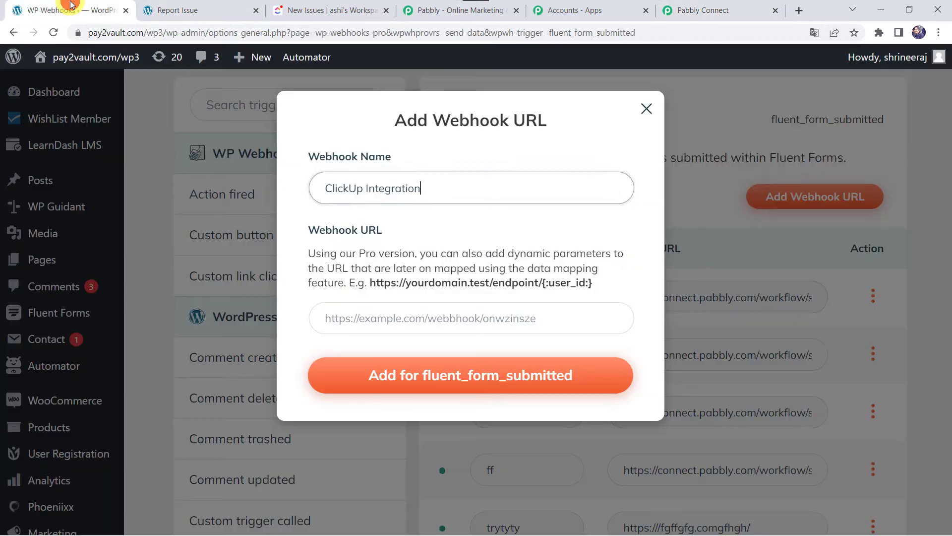
pyautogui.click(70, 8)
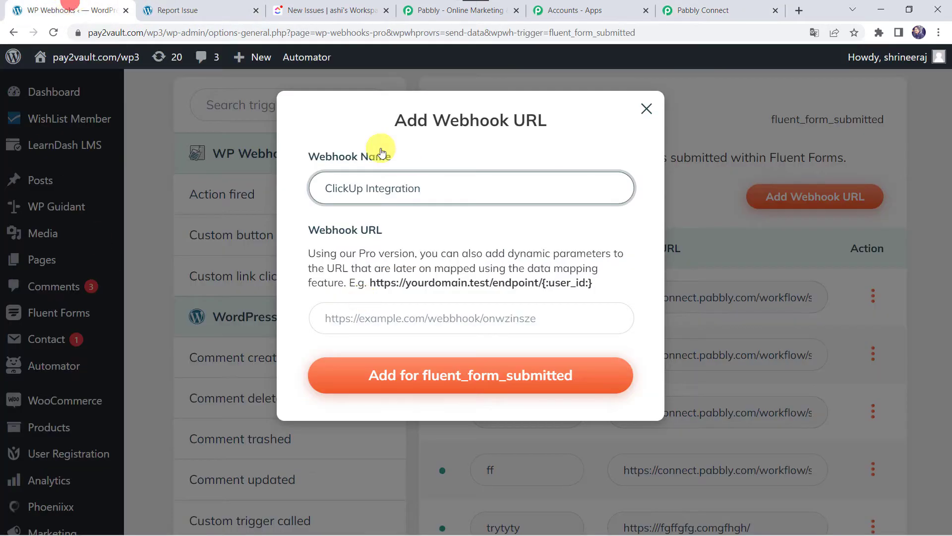
pyautogui.click(345, 320)
pyautogui.rightClick(346, 321)
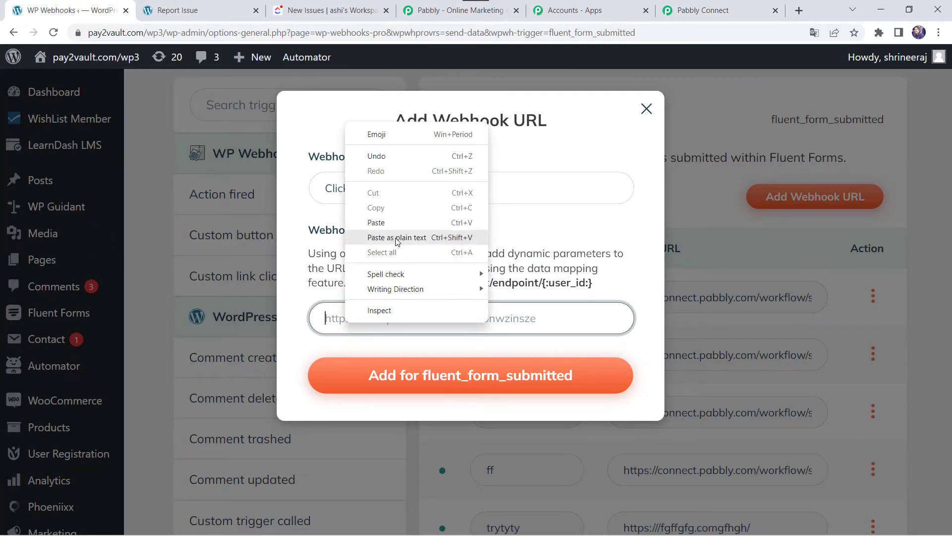
pyautogui.click(398, 222)
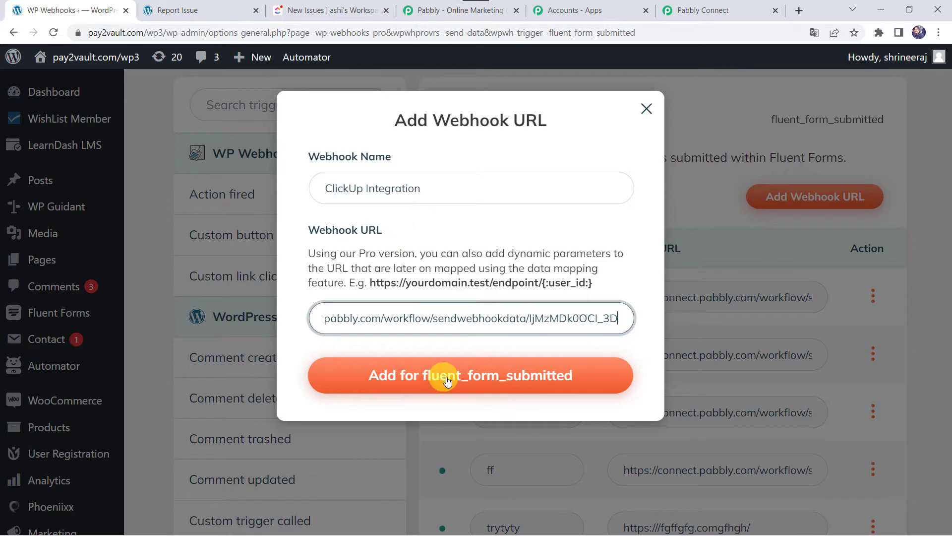
pyautogui.click(500, 380)
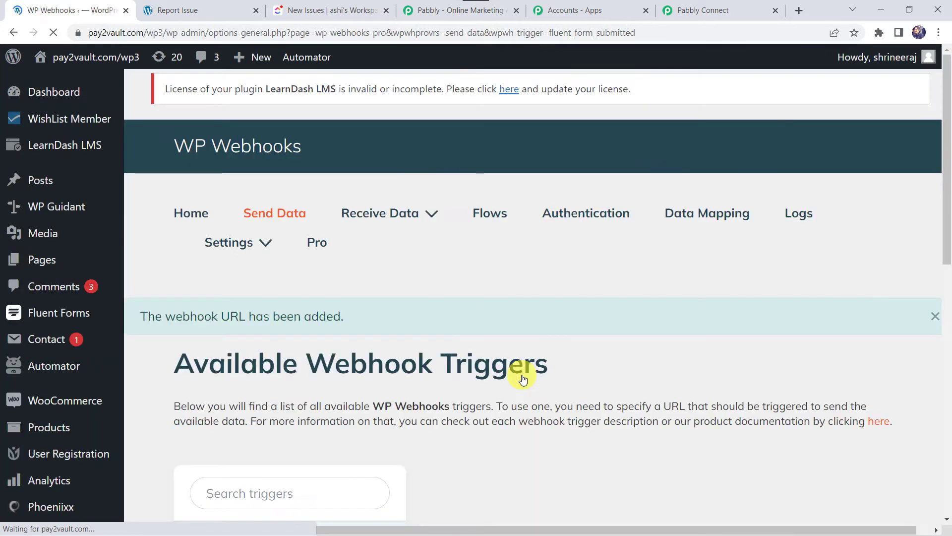
# Restrict the clickup-integration webhook to the Report Issue form and save its settings.
pyautogui.scroll(-20, 565, 385)
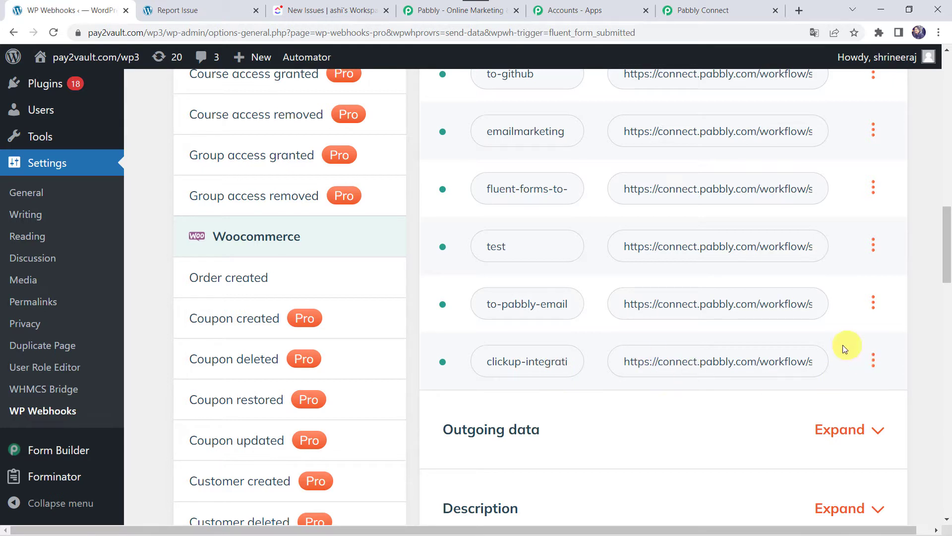
pyautogui.click(876, 367)
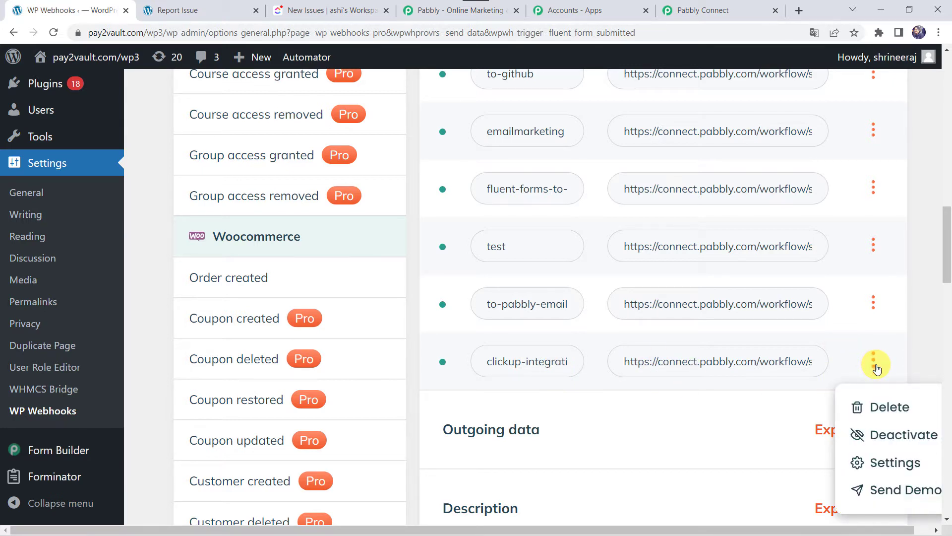
pyautogui.click(896, 463)
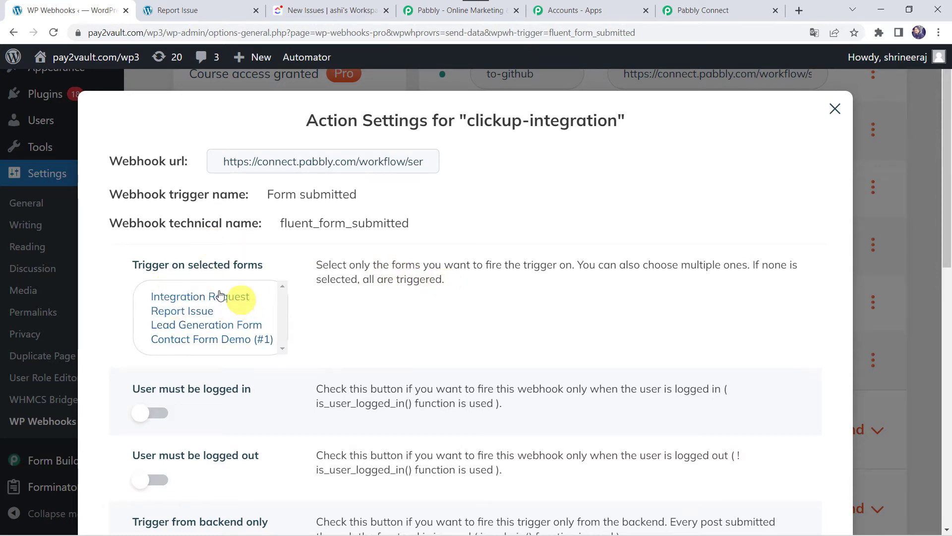
pyautogui.click(199, 311)
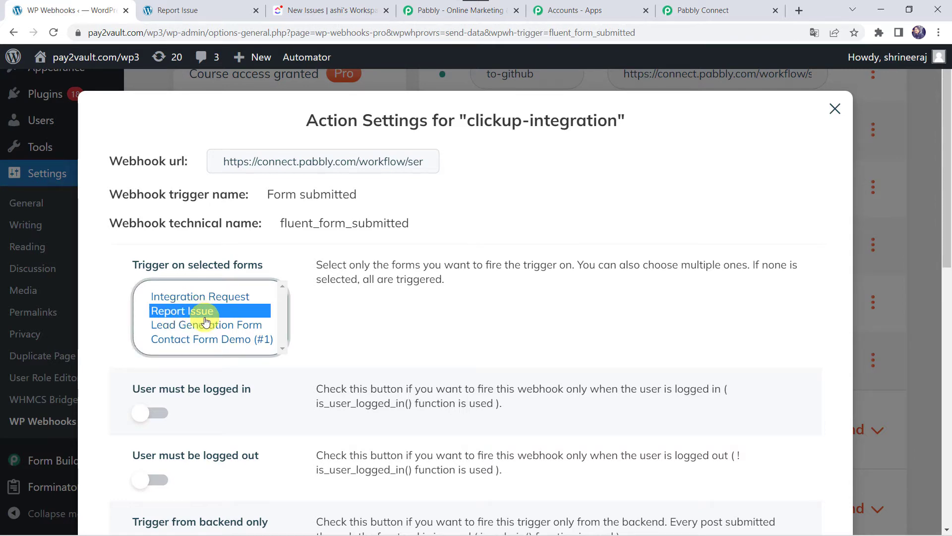
pyautogui.scroll(-10, 425, 335)
pyautogui.click(170, 455)
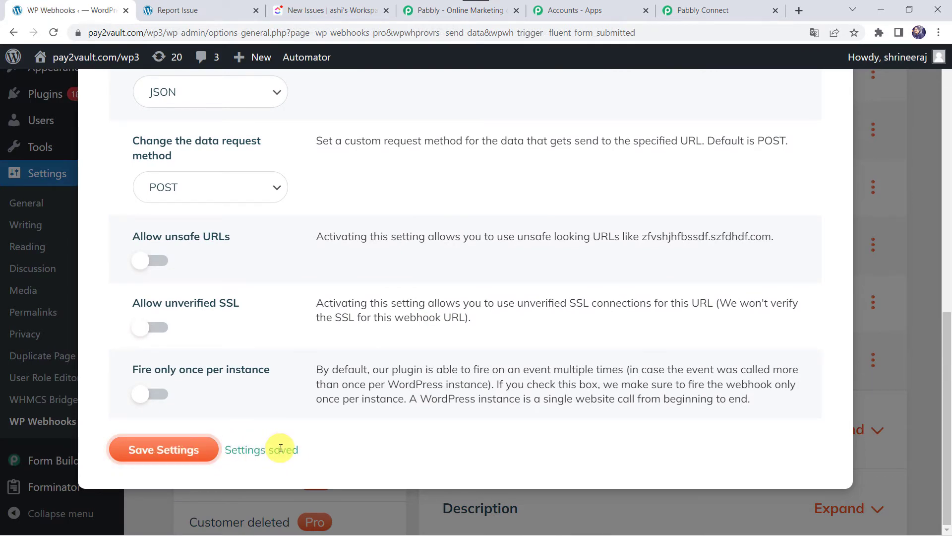
pyautogui.scroll(10, 555, 278)
pyautogui.click(836, 111)
# Return to the Pabbly Connect workflow and scroll to the waiting Fluent Forms trigger step.
pyautogui.click(732, 6)
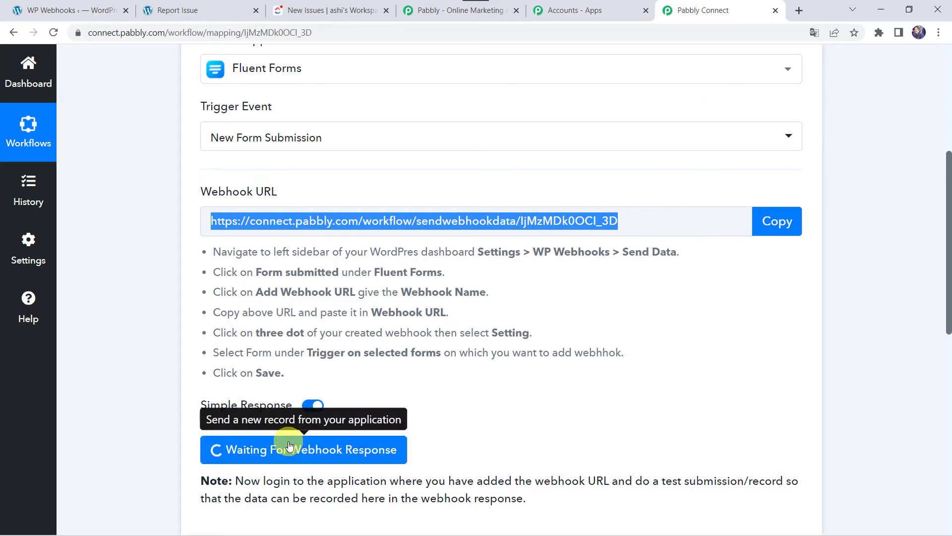
pyautogui.scroll(-3, 199, 393)
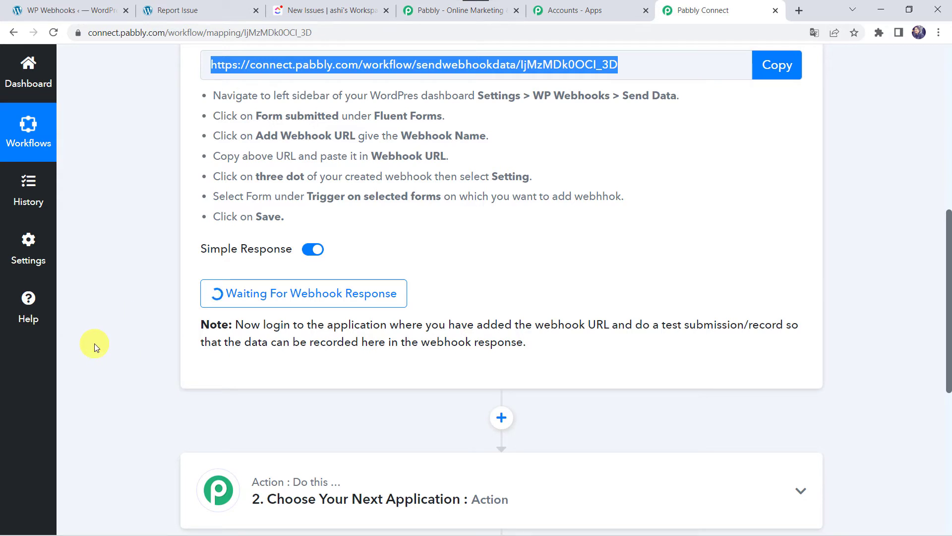
# On the live Report Issue page, enter a test first name and the submitter's e-mail address.
pyautogui.click(202, 11)
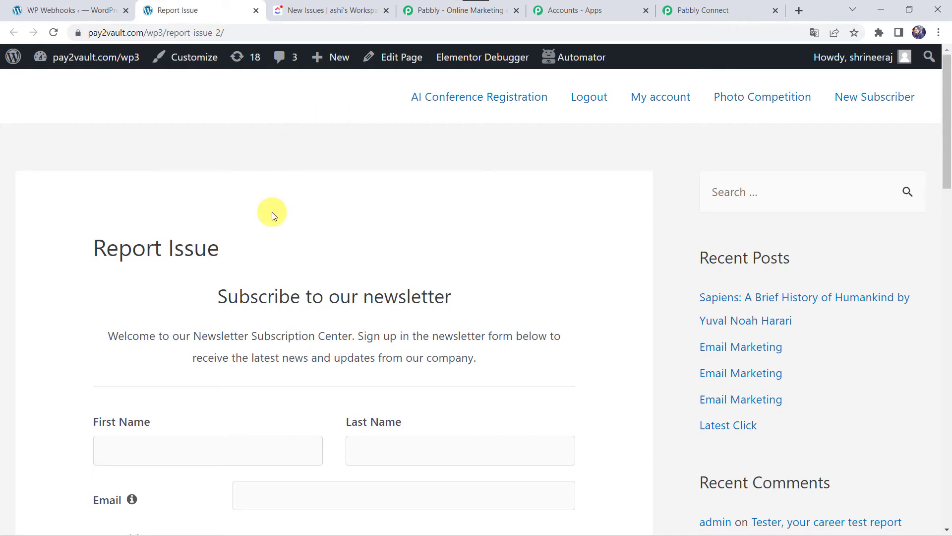
pyautogui.scroll(-3, 224, 265)
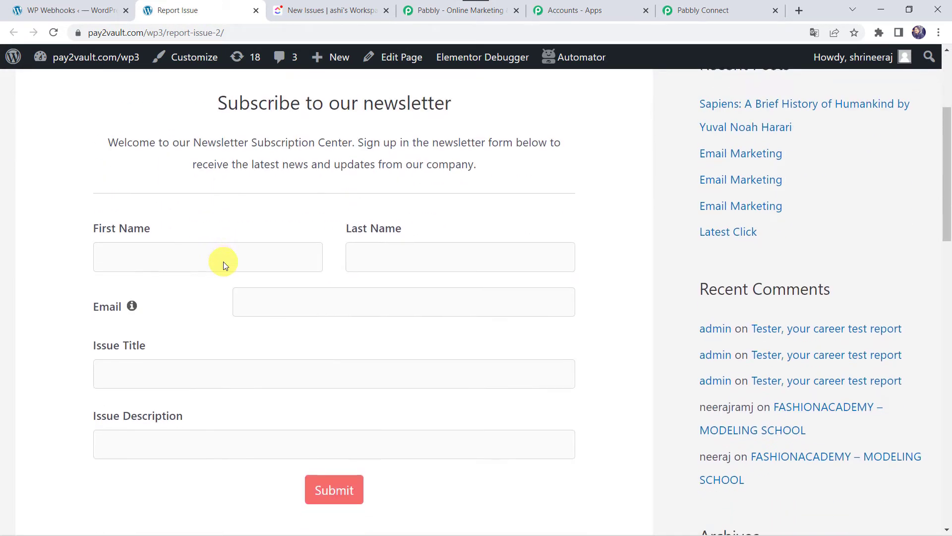
pyautogui.click(171, 254)
pyautogui.write('Adam')
pyautogui.press('Tab')
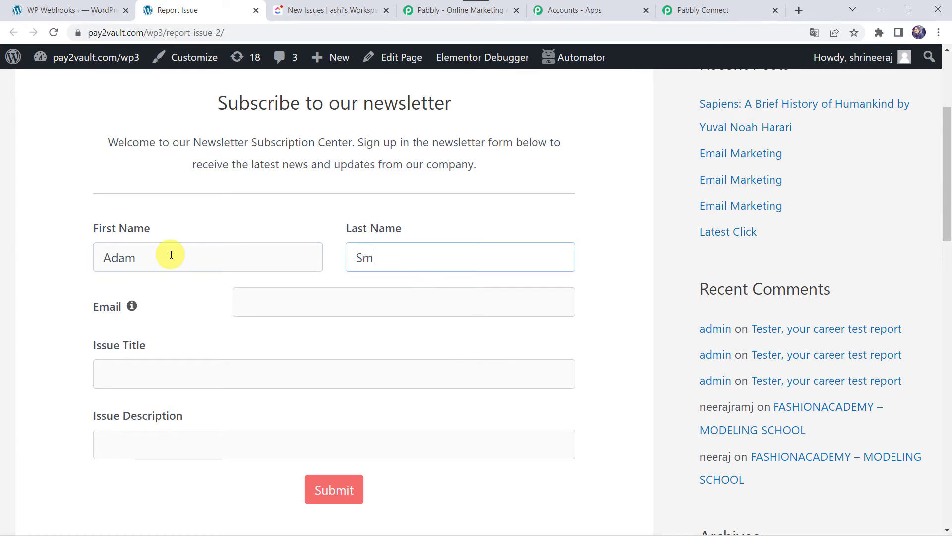
pyautogui.press('Tab')
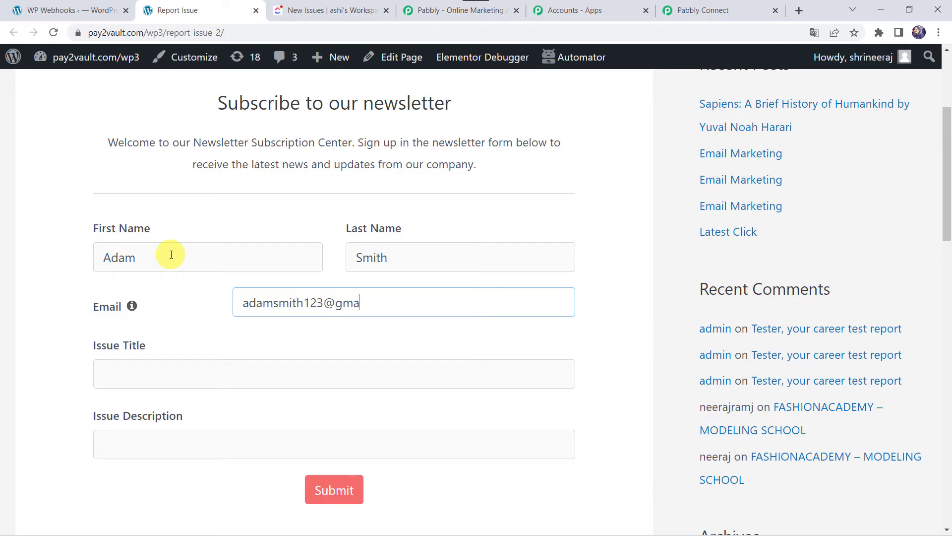
pyautogui.press('Tab')
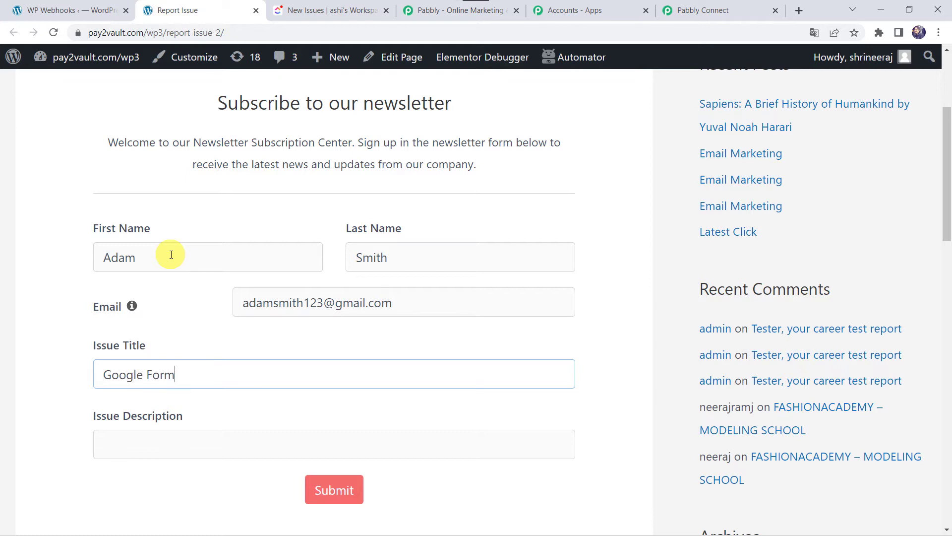
# Paste the issue description and submit the 'Google Forms Issue' report.
pyautogui.click(136, 446)
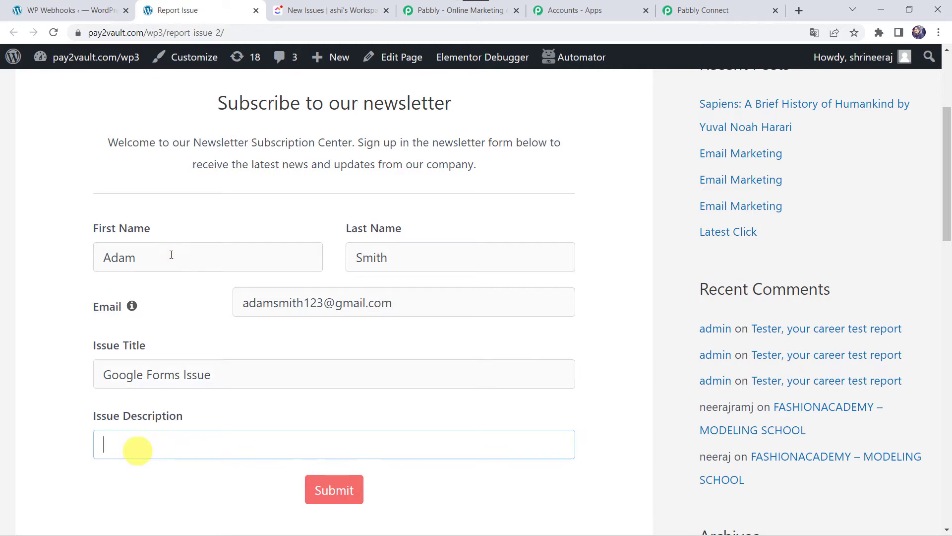
pyautogui.hotkey('ctrl', 'v')
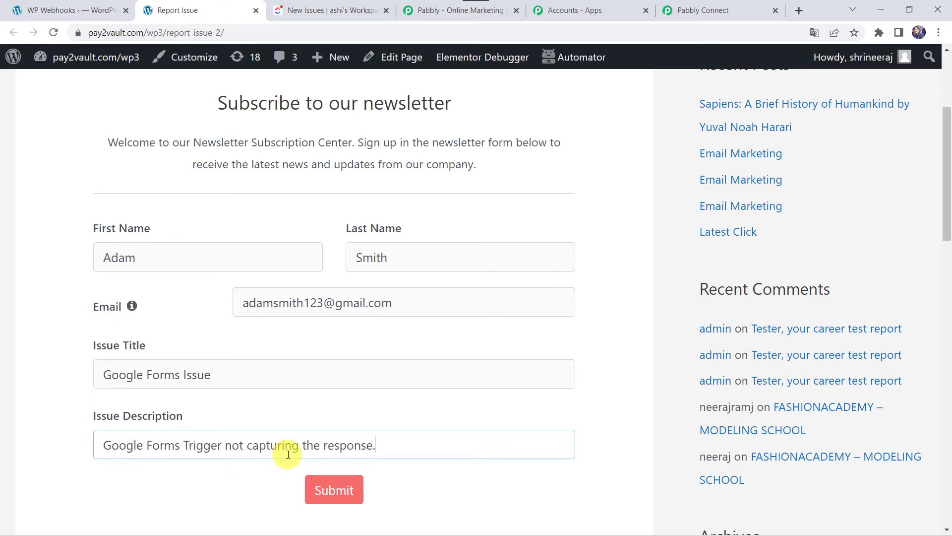
pyautogui.click(330, 494)
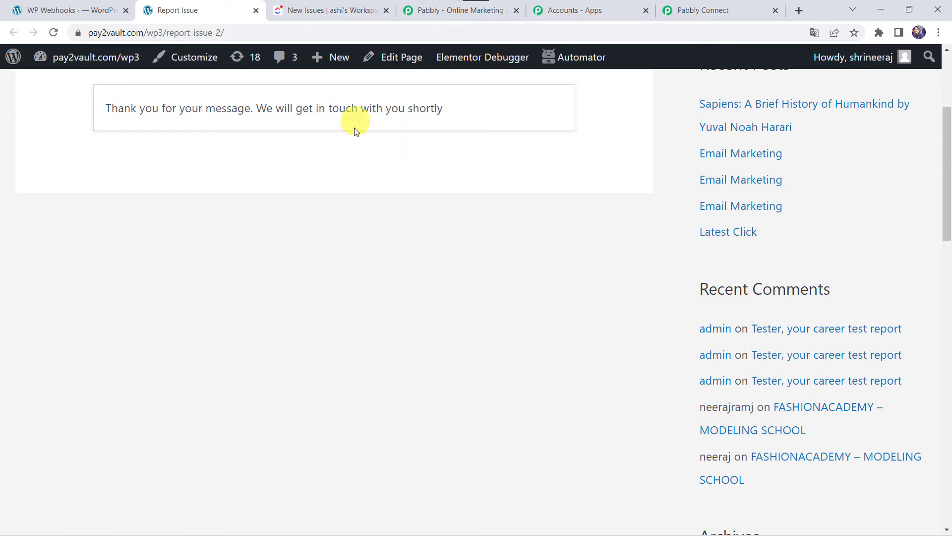
pyautogui.scroll(4, 361, 129)
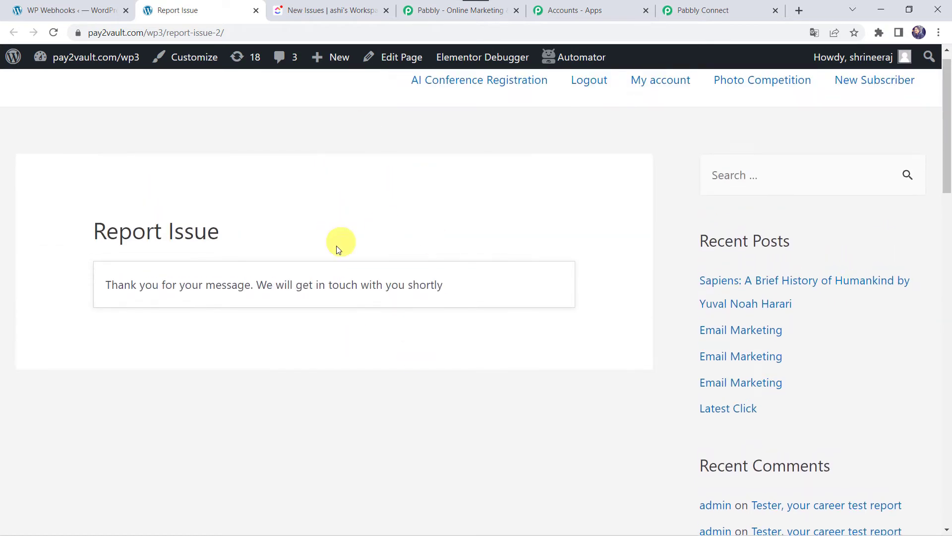
# Review the captured response fields, including Form Title 'Report Issue' and the 'Google Forms Issue' title.
pyautogui.click(707, 12)
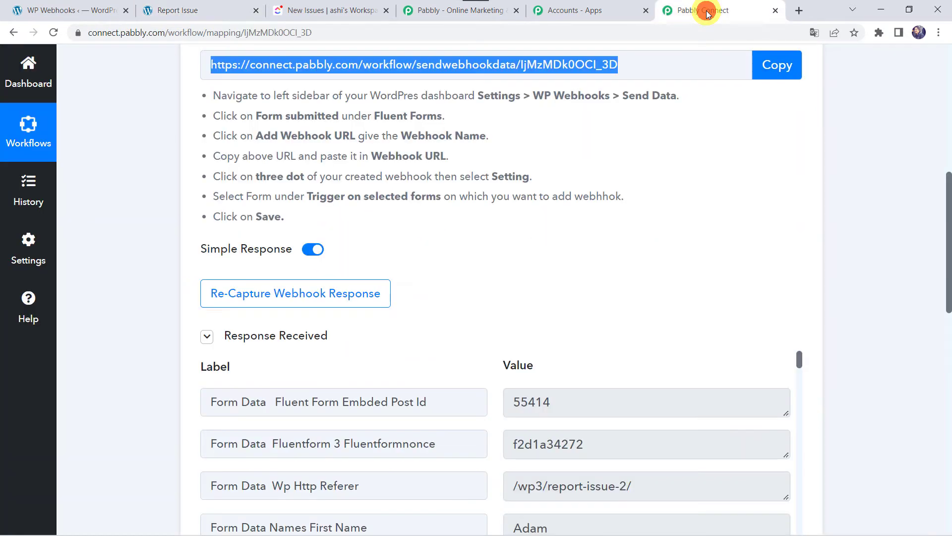
pyautogui.scroll(-4, 96, 355)
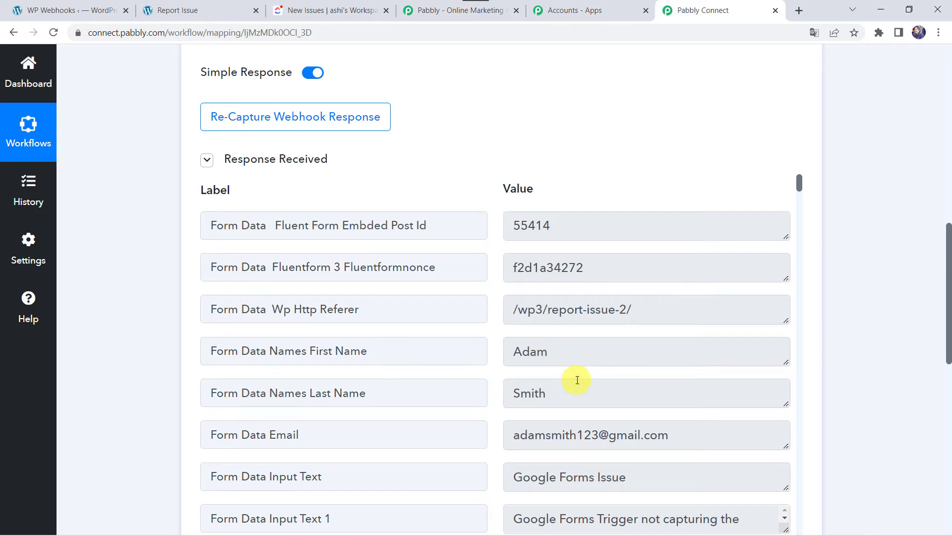
pyautogui.scroll(-2, 577, 380)
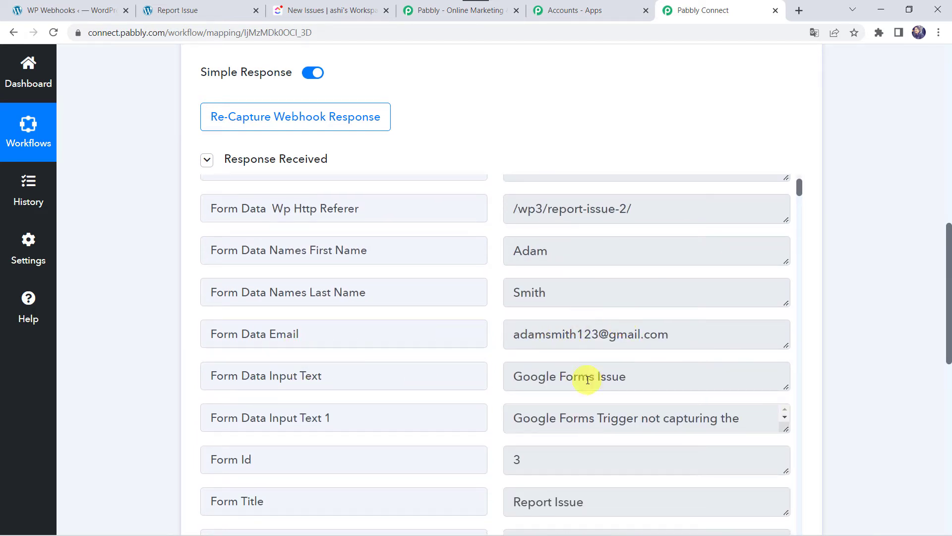
pyautogui.scroll(-2, 610, 377)
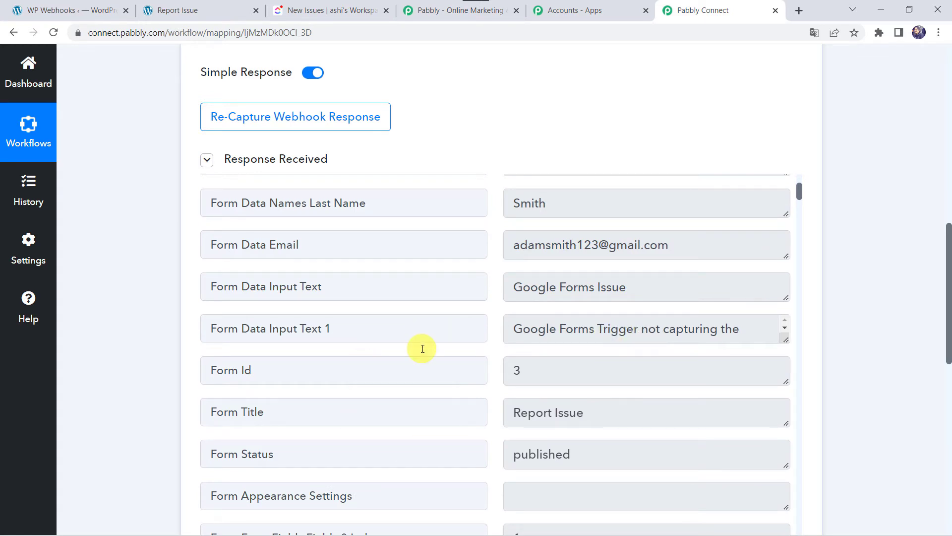
pyautogui.scroll(-2, 423, 346)
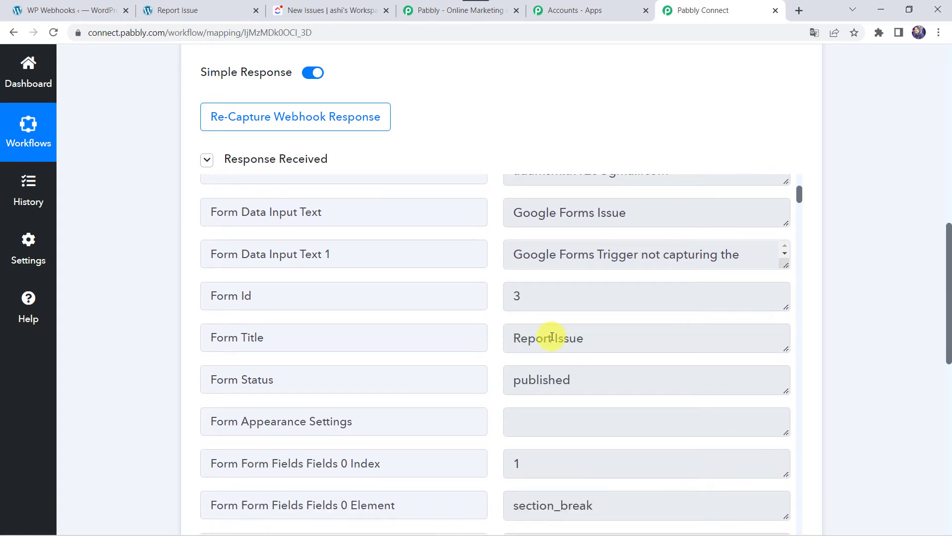
pyautogui.scroll(2, 548, 204)
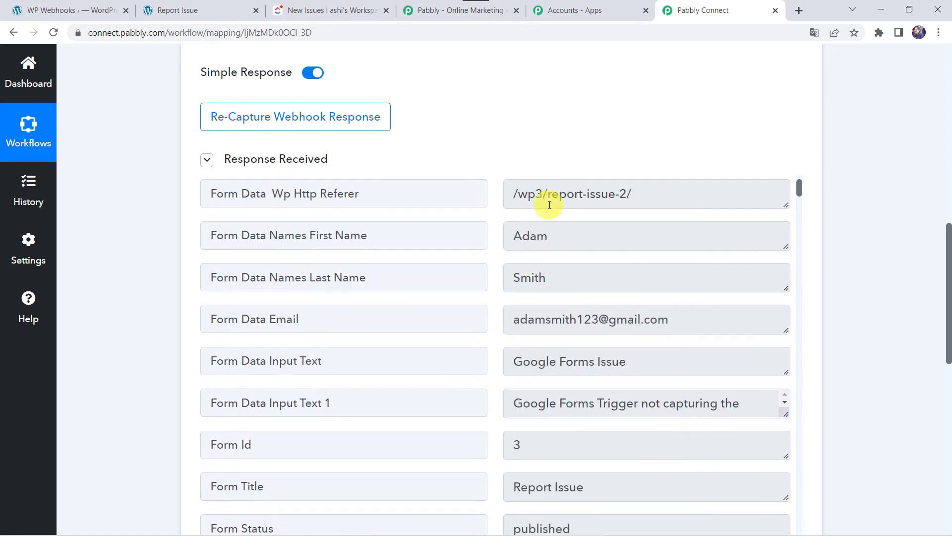
pyautogui.scroll(4, 550, 204)
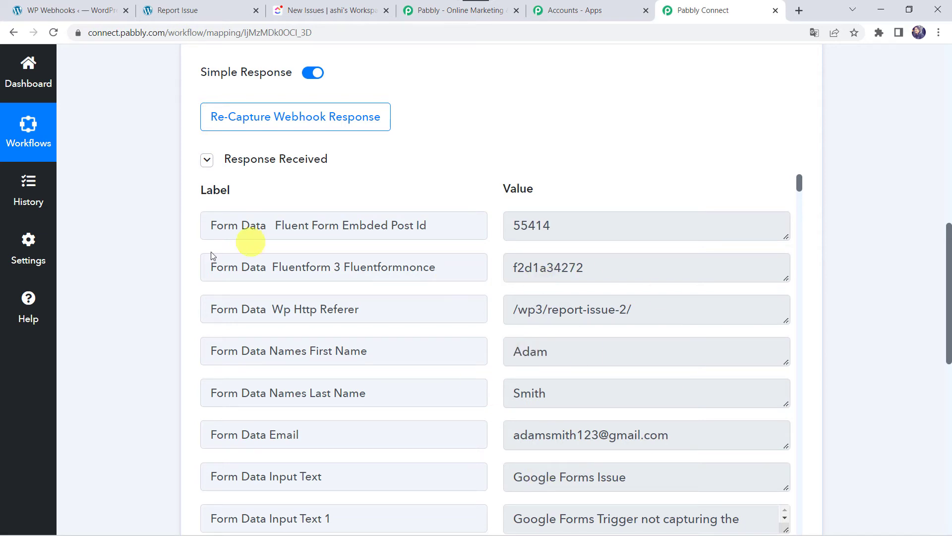
pyautogui.scroll(-10, 121, 457)
# Make the second step a ClickUp Create Task action and begin connecting a ClickUp account.
pyautogui.click(428, 205)
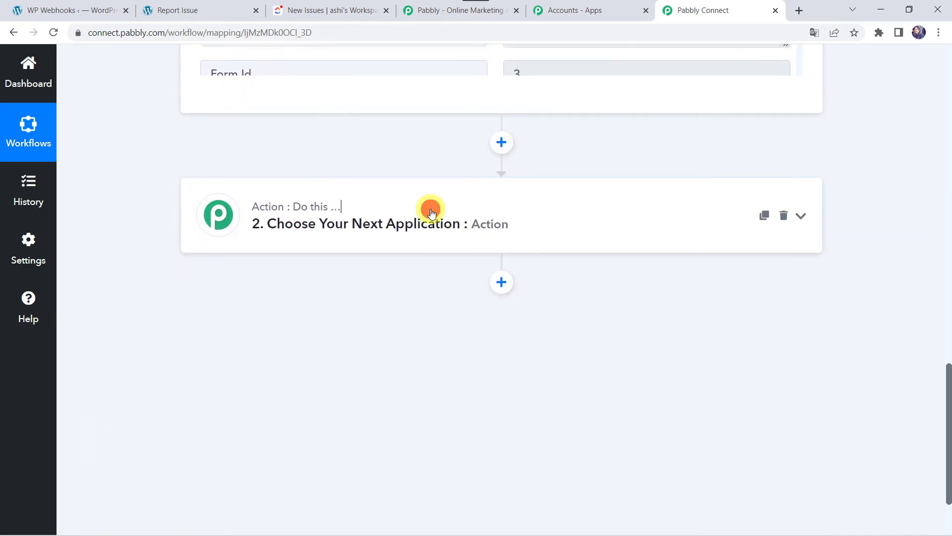
pyautogui.click(252, 317)
pyautogui.write('Click')
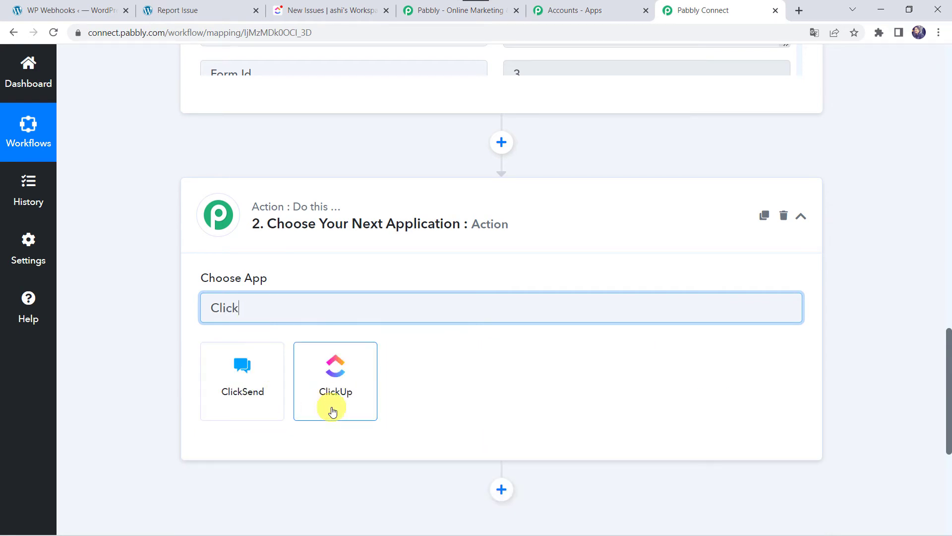
pyautogui.click(332, 410)
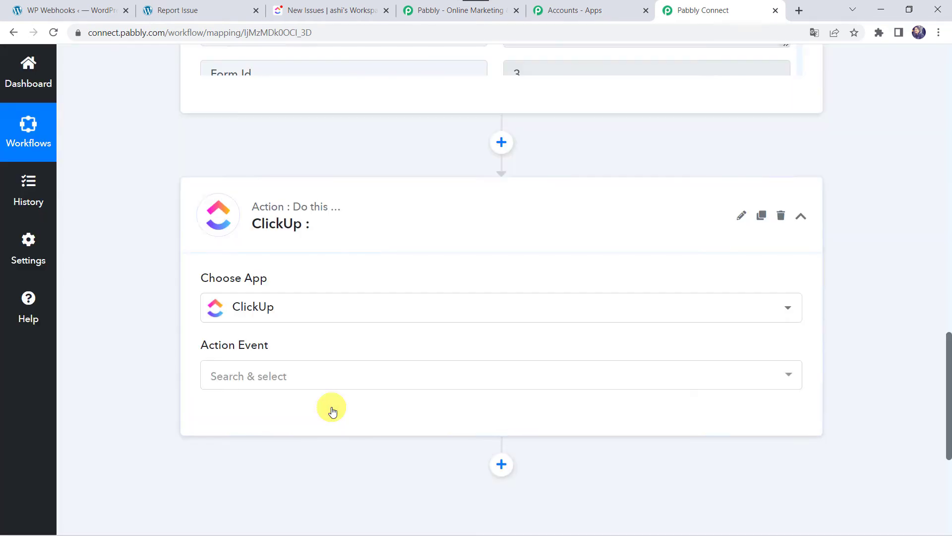
pyautogui.click(244, 376)
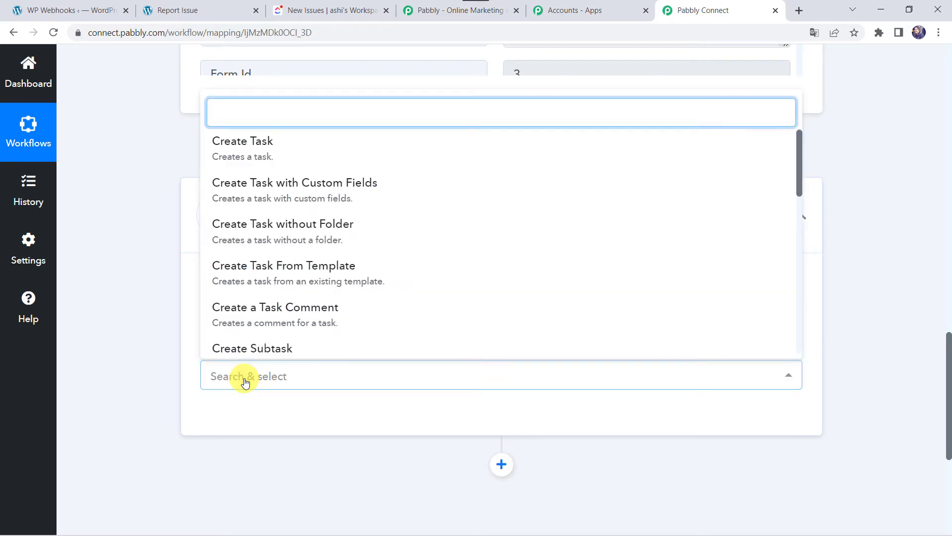
pyautogui.click(264, 148)
pyautogui.scroll(-3, 265, 152)
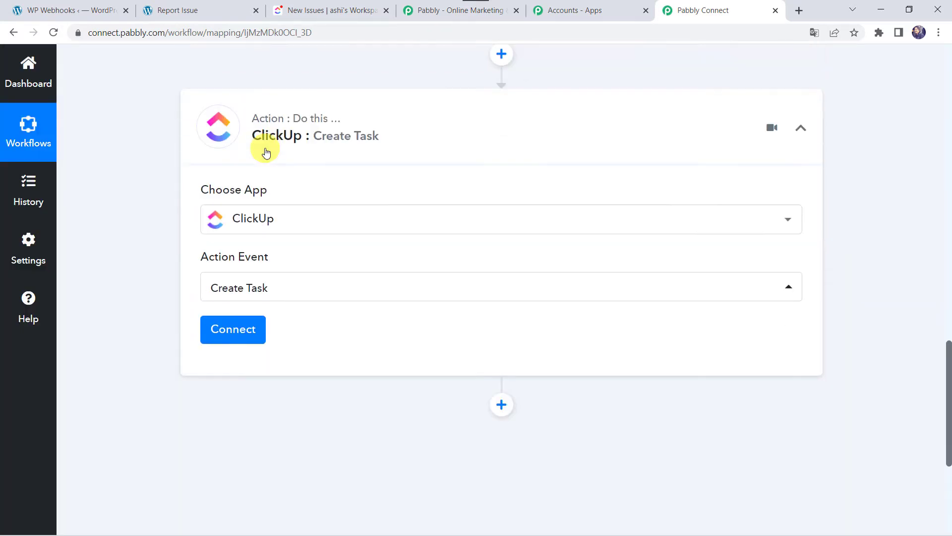
pyautogui.click(231, 291)
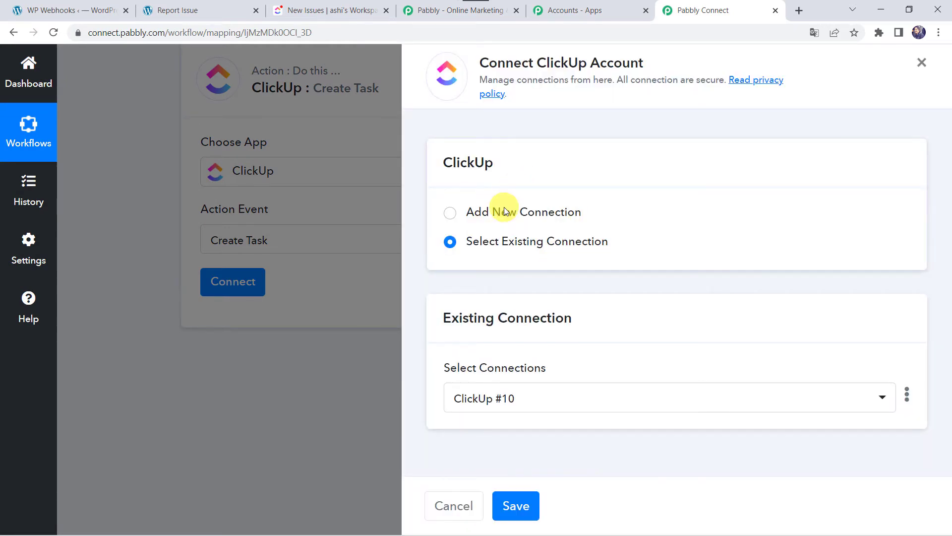
# Add a new ClickUp connection (ClickUp #11), then go to the ClickUp browser tab.
pyautogui.click(502, 210)
pyautogui.scroll(-1, 431, 438)
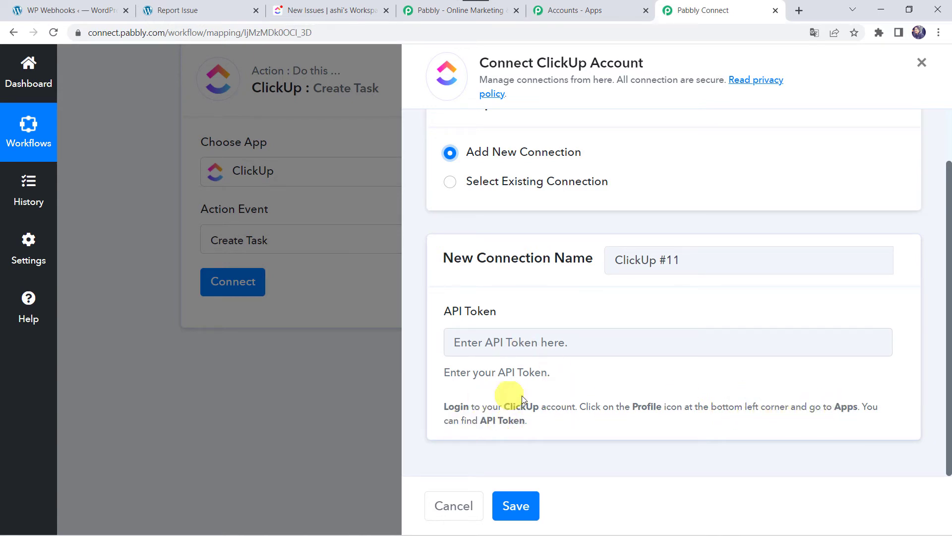
pyautogui.click(356, 12)
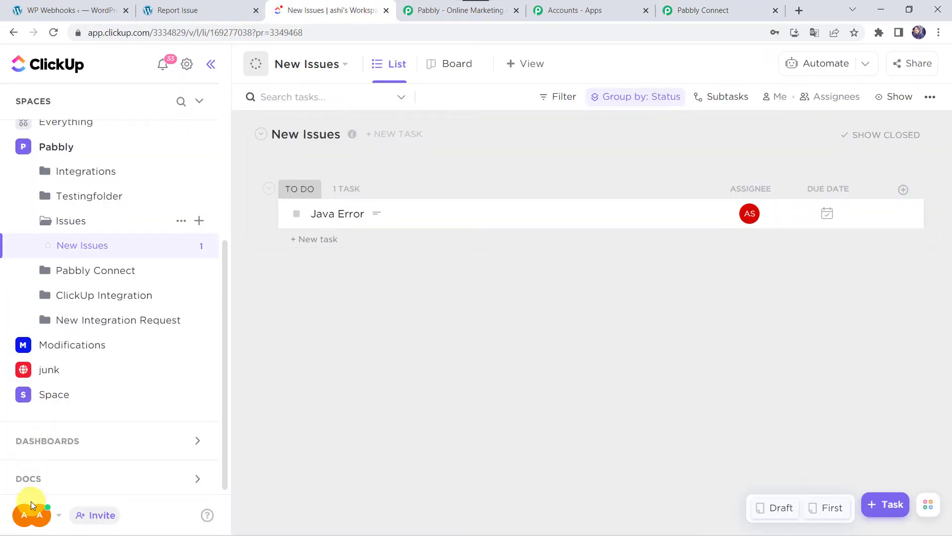
# Copy the workspace API token from ClickUp's Apps settings page.
pyautogui.click(29, 516)
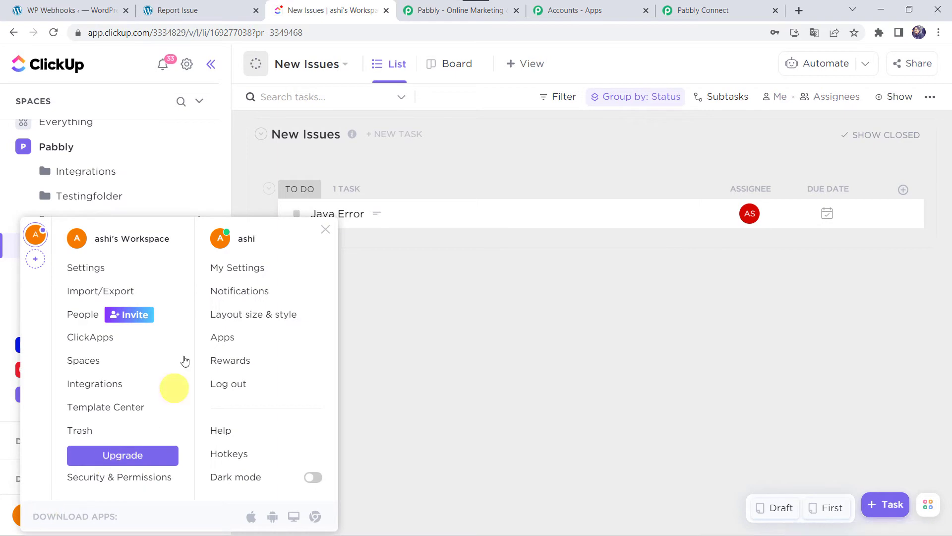
pyautogui.click(229, 342)
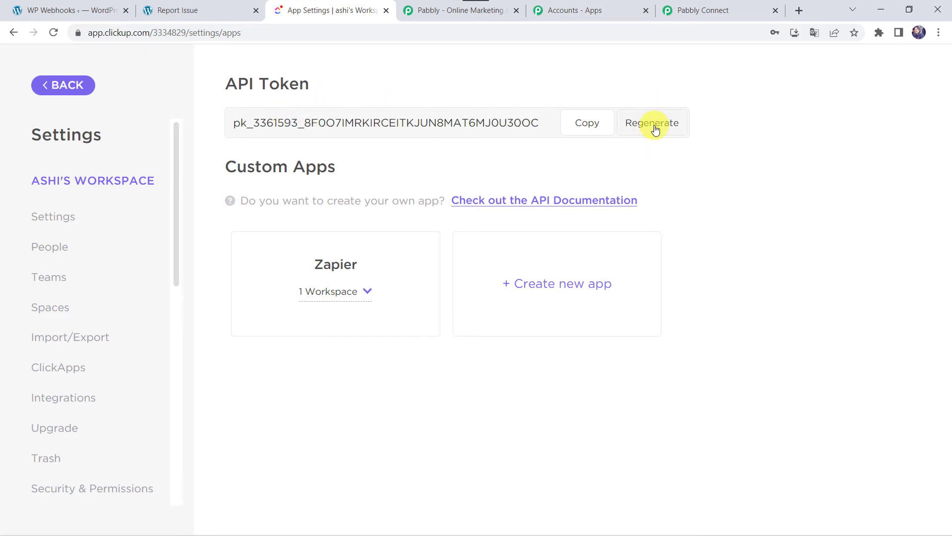
pyautogui.click(587, 124)
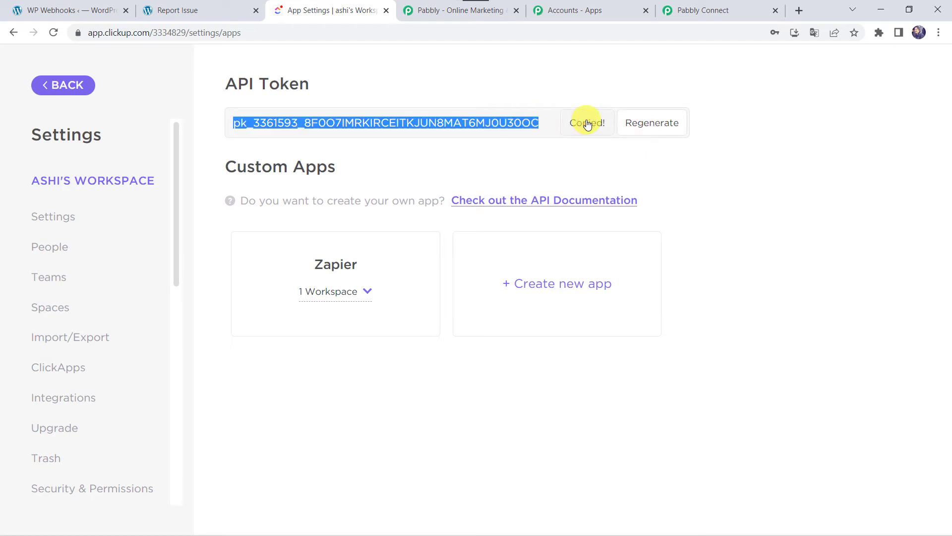
# Paste the ClickUp API token into Pabbly's API Token field and save the connection.
pyautogui.click(704, 10)
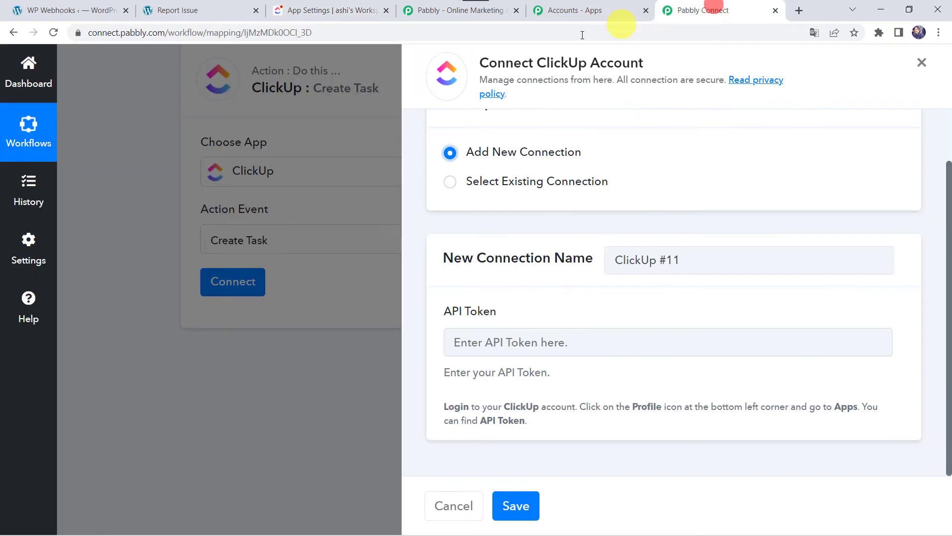
pyautogui.click(481, 345)
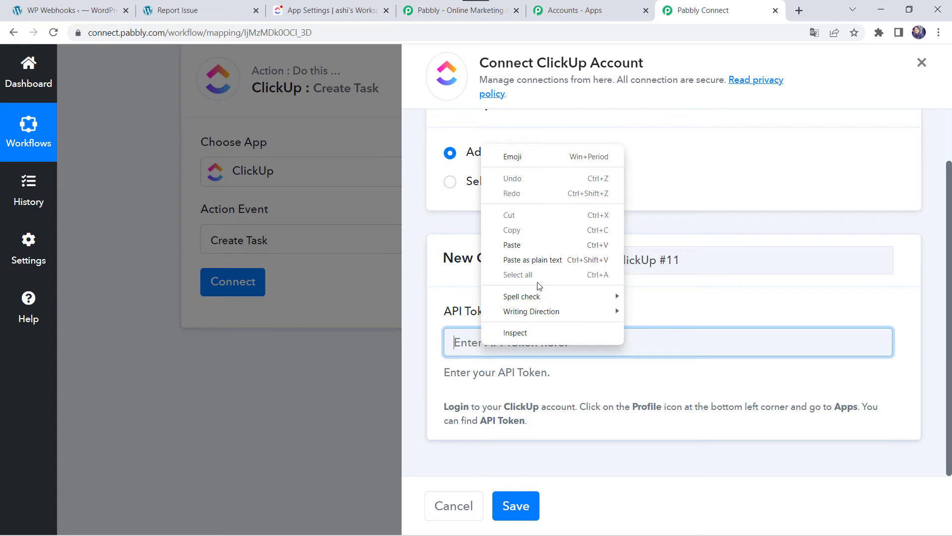
pyautogui.click(554, 243)
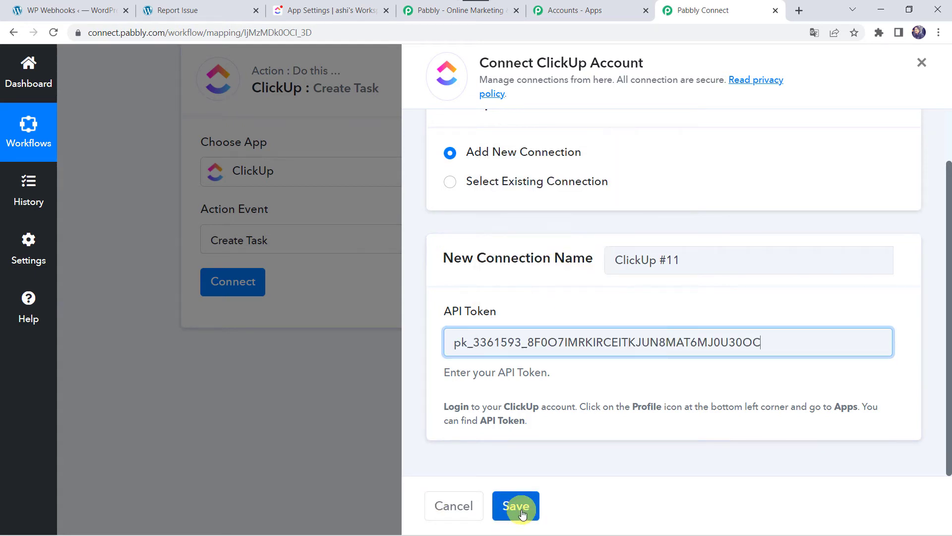
pyautogui.click(518, 506)
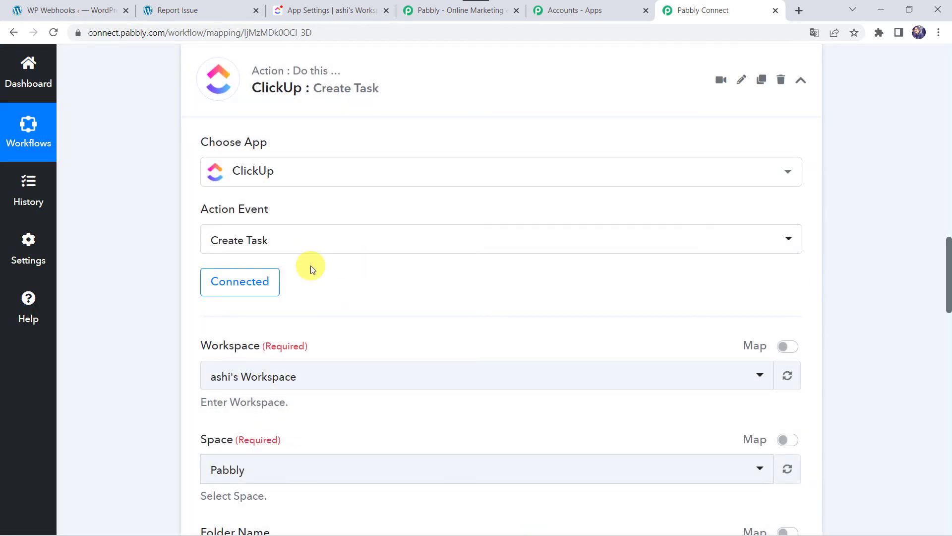
# Select the only workspace and keep Space set to Pabbly, then go to ClickUp's settings tab.
pyautogui.scroll(-3, 311, 268)
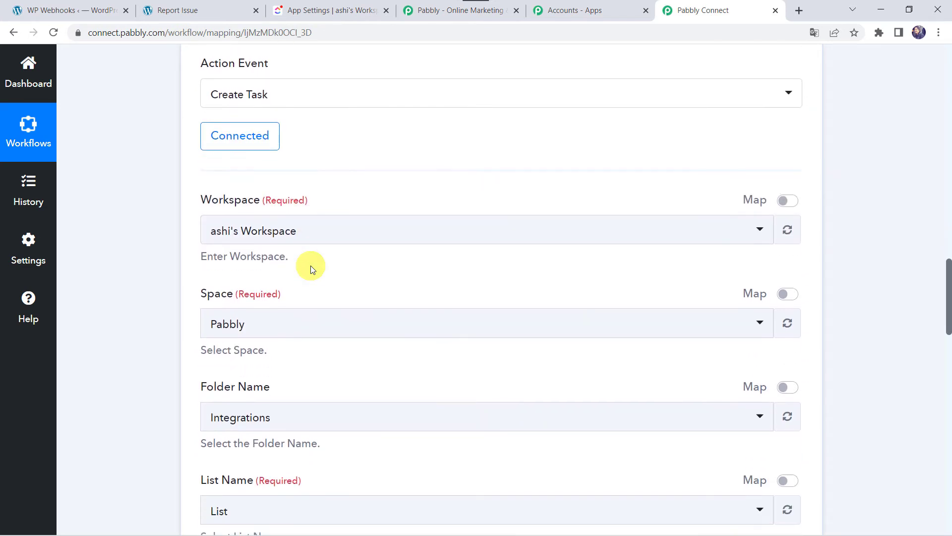
pyautogui.click(245, 227)
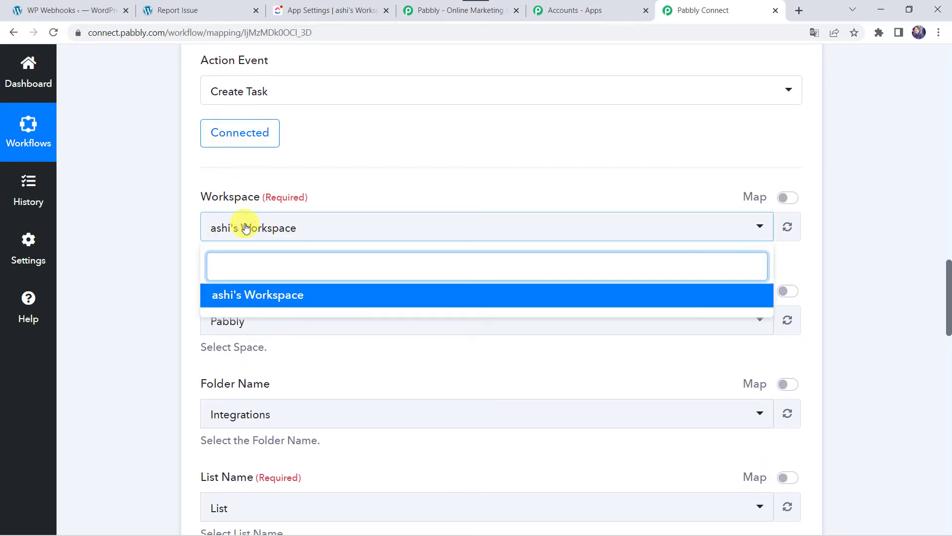
pyautogui.click(238, 295)
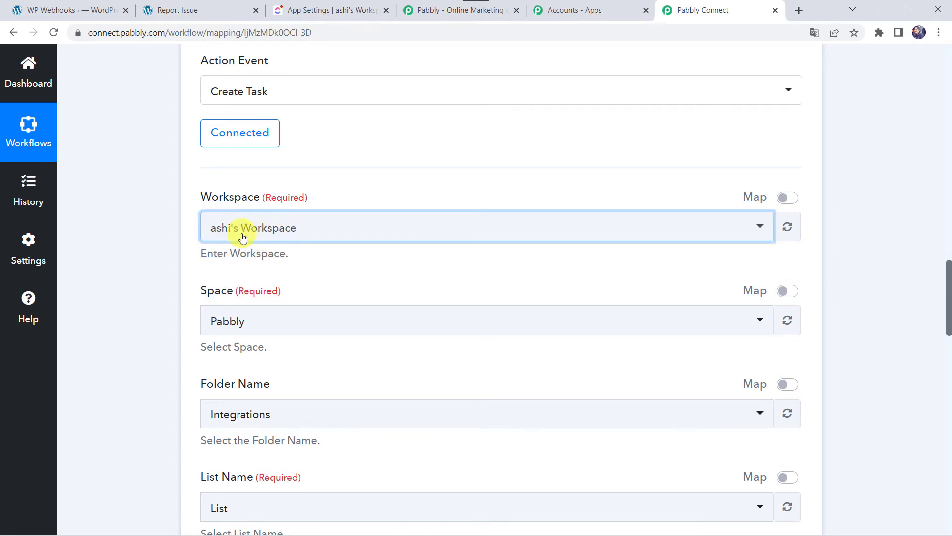
pyautogui.click(235, 321)
pyautogui.click(235, 321)
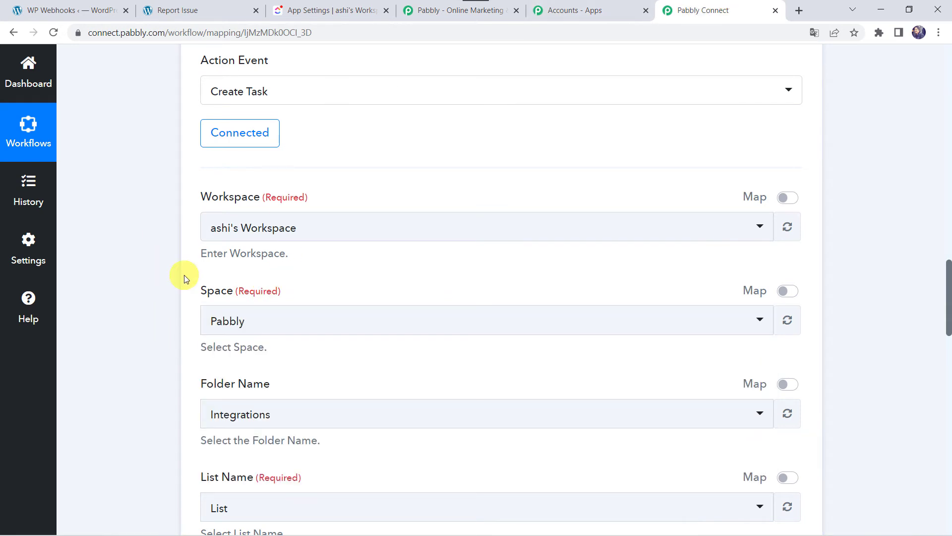
pyautogui.click(345, 6)
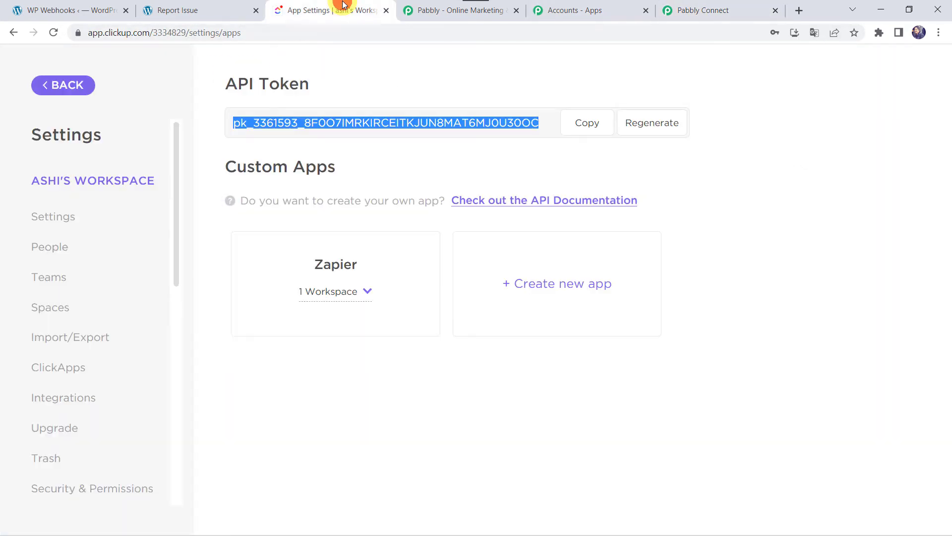
# Go back to the ClickUp workspace, then confirm Space Pabbly in the Pabbly action.
pyautogui.click(70, 86)
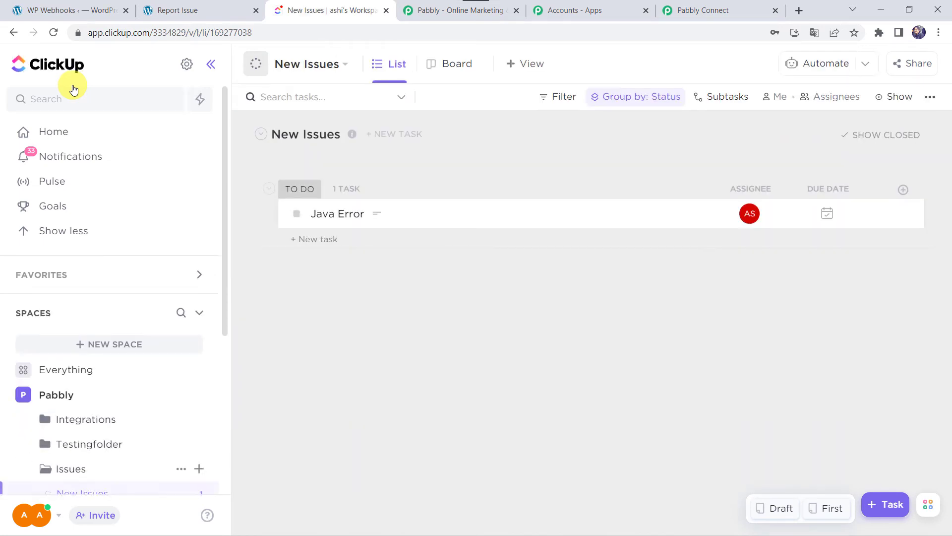
pyautogui.scroll(-3, 82, 381)
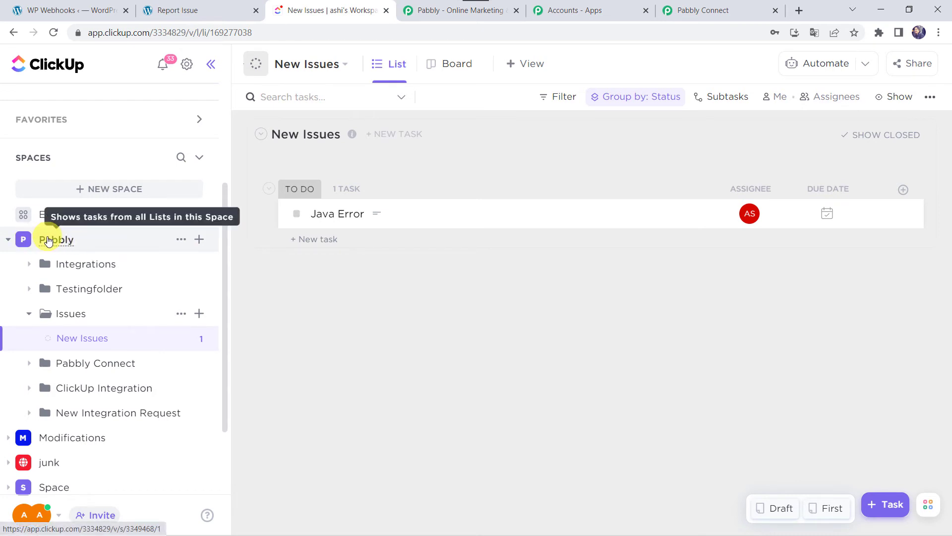
pyautogui.click(722, 7)
pyautogui.click(236, 325)
pyautogui.click(237, 328)
pyautogui.click(134, 358)
pyautogui.scroll(-3, 134, 358)
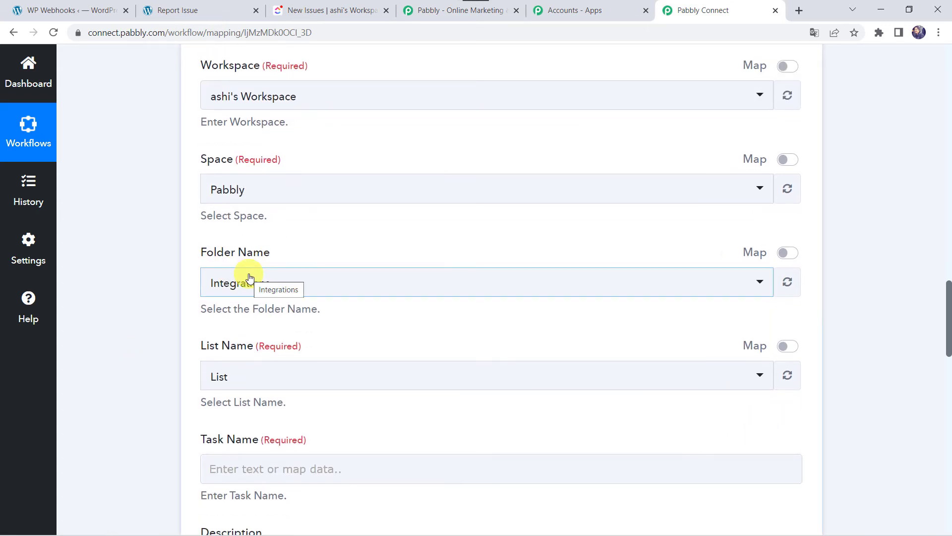
# Check ClickUp's folder names and set the Pabbly Folder Name to Issues.
pyautogui.click(330, 10)
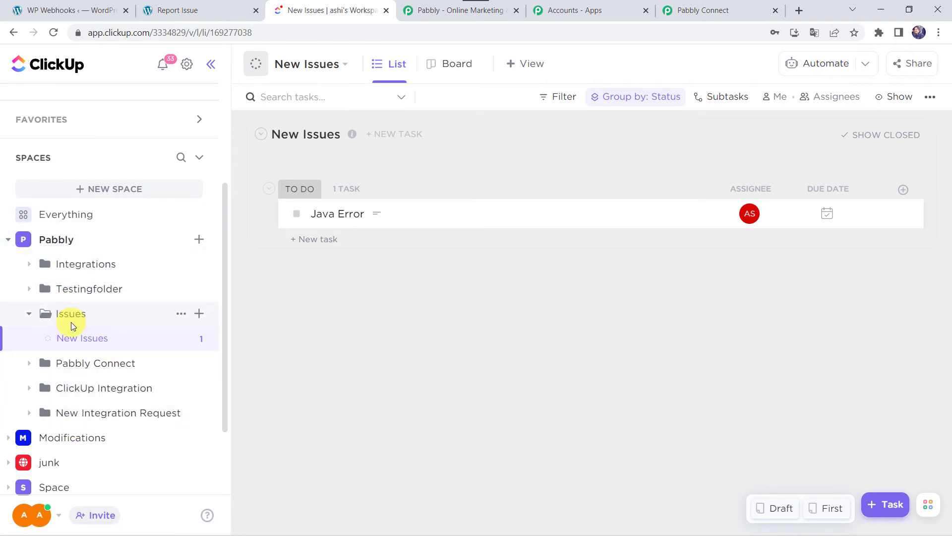
pyautogui.click(687, 11)
pyautogui.click(227, 190)
pyautogui.click(165, 227)
pyautogui.click(252, 288)
pyautogui.click(238, 403)
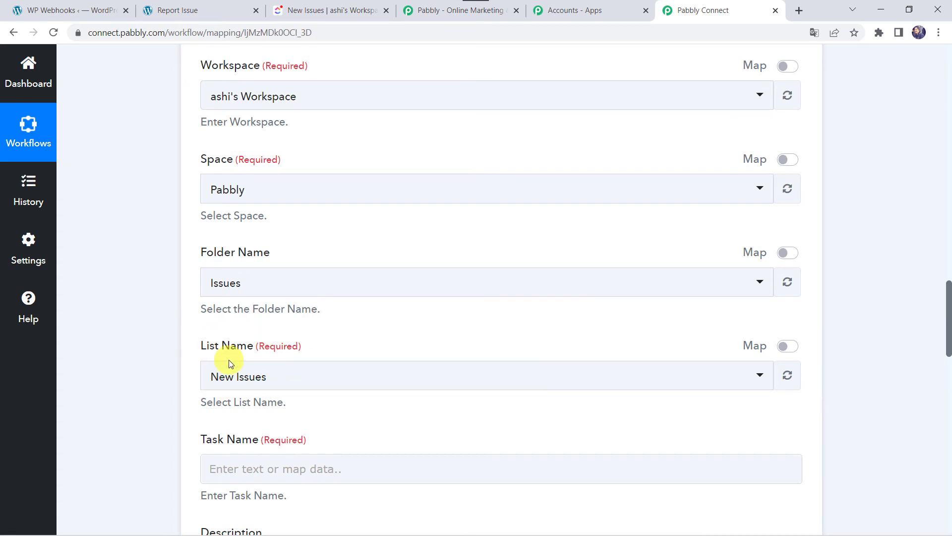
# Check the ClickUp New Issues list, then bring up form fields for the Task Name.
pyautogui.click(315, 8)
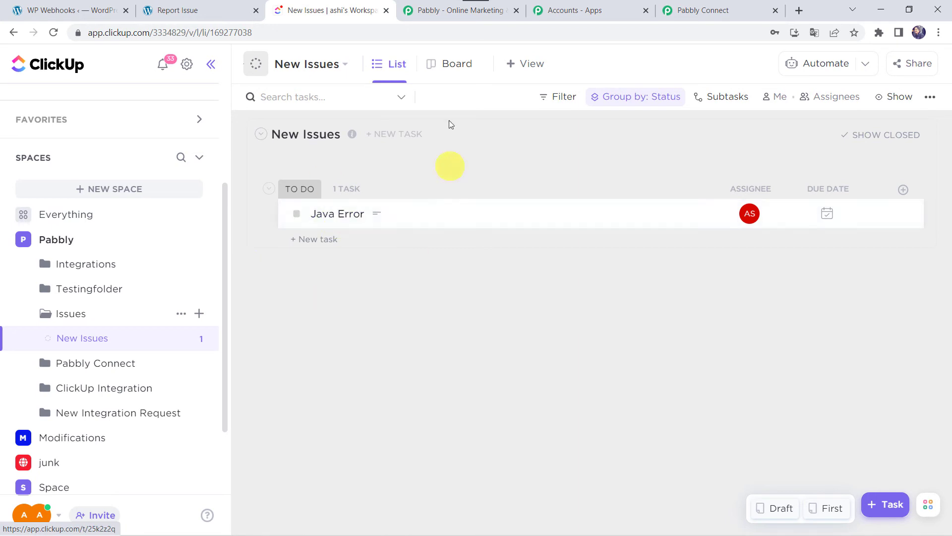
pyautogui.click(704, 6)
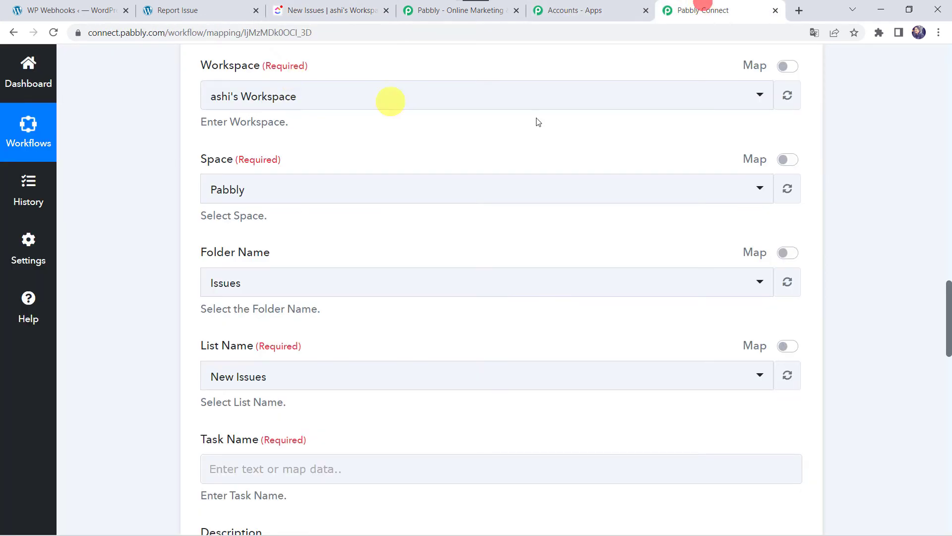
pyautogui.scroll(-4, 94, 302)
pyautogui.click(219, 272)
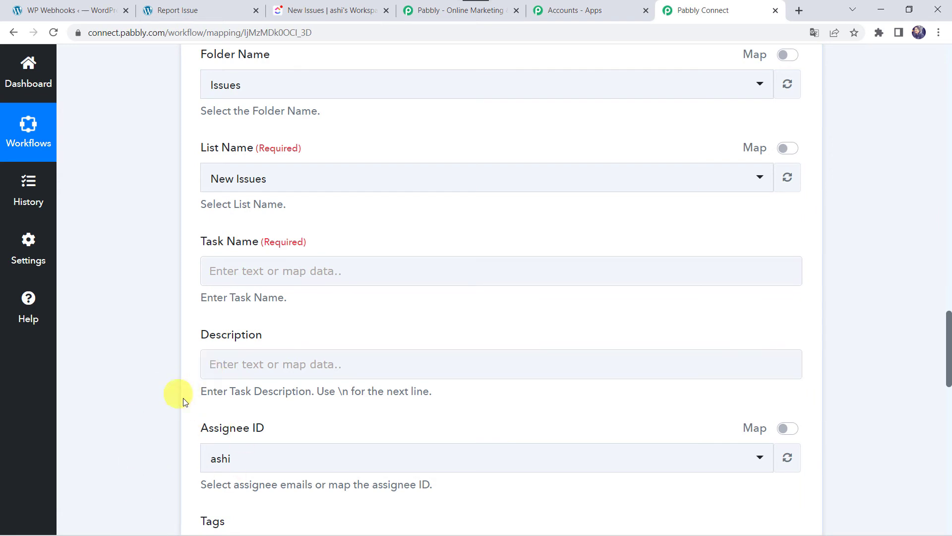
pyautogui.scroll(15, 141, 242)
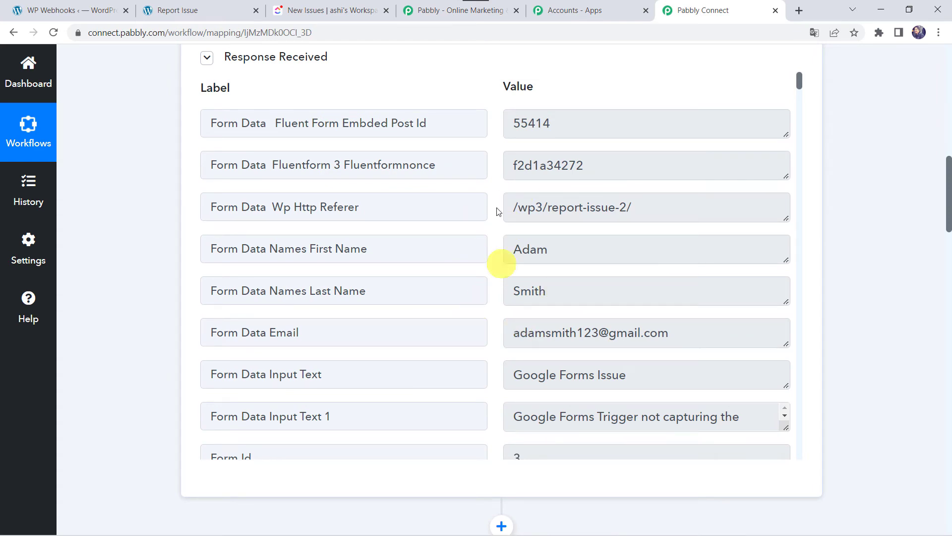
pyautogui.scroll(-15, 123, 433)
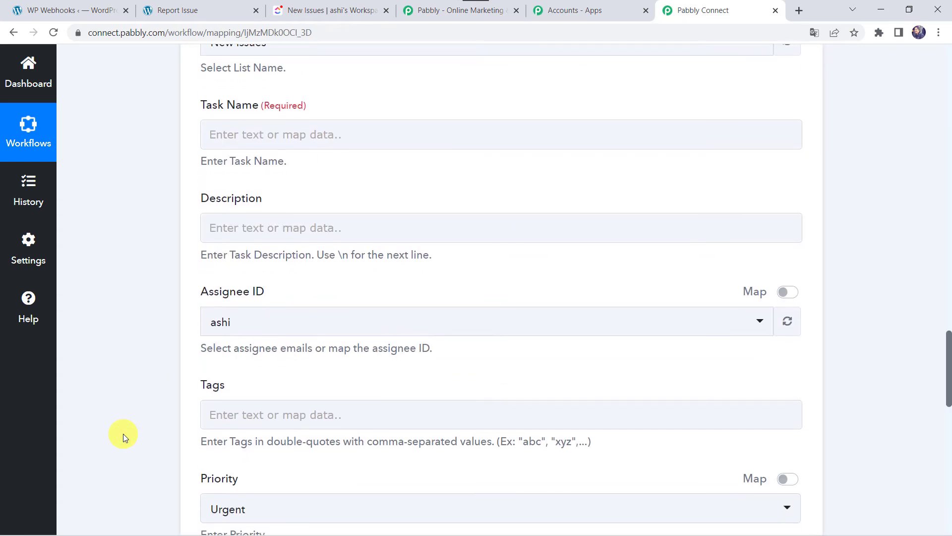
pyautogui.click(221, 153)
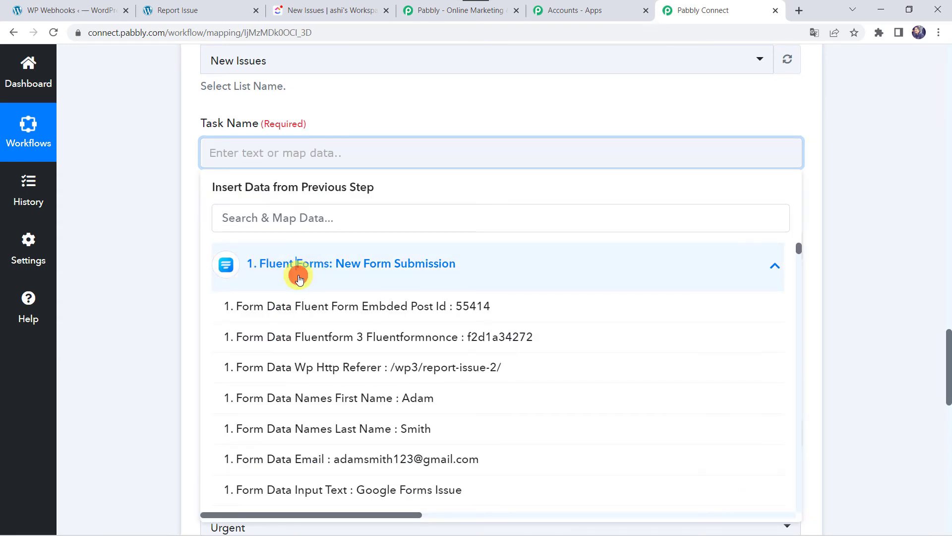
# Map Input Text to Task Name and paste the User Details description template.
pyautogui.click(299, 279)
pyautogui.write('iss')
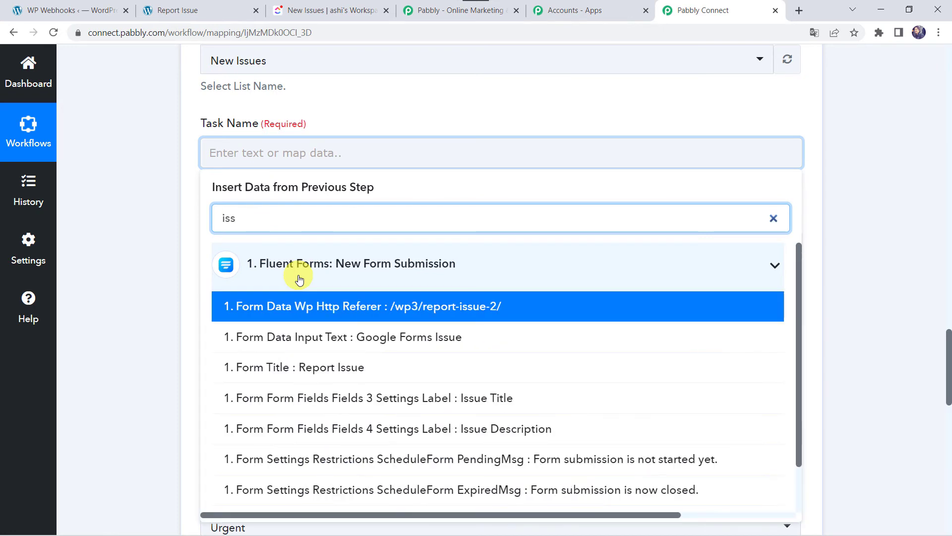
pyautogui.click(425, 337)
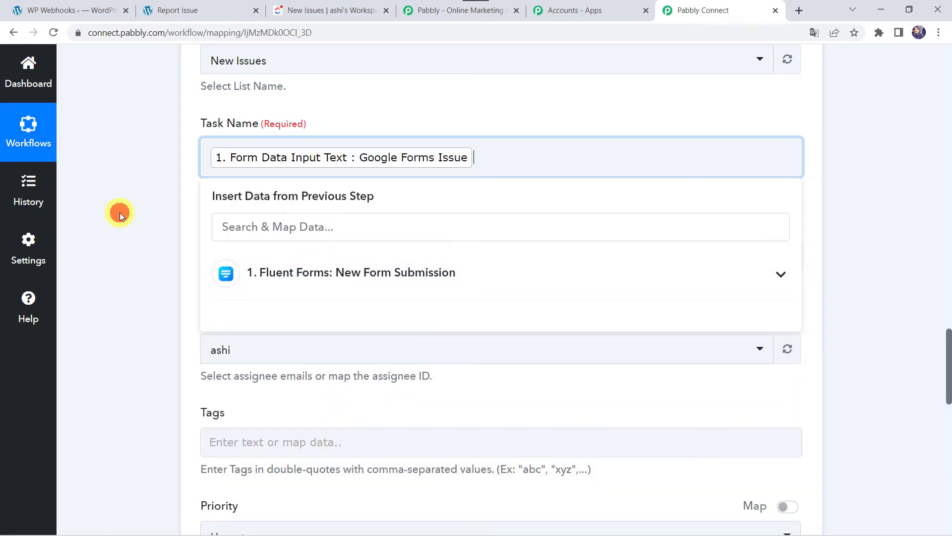
pyautogui.click(120, 212)
pyautogui.scroll(-1, 120, 212)
pyautogui.click(222, 209)
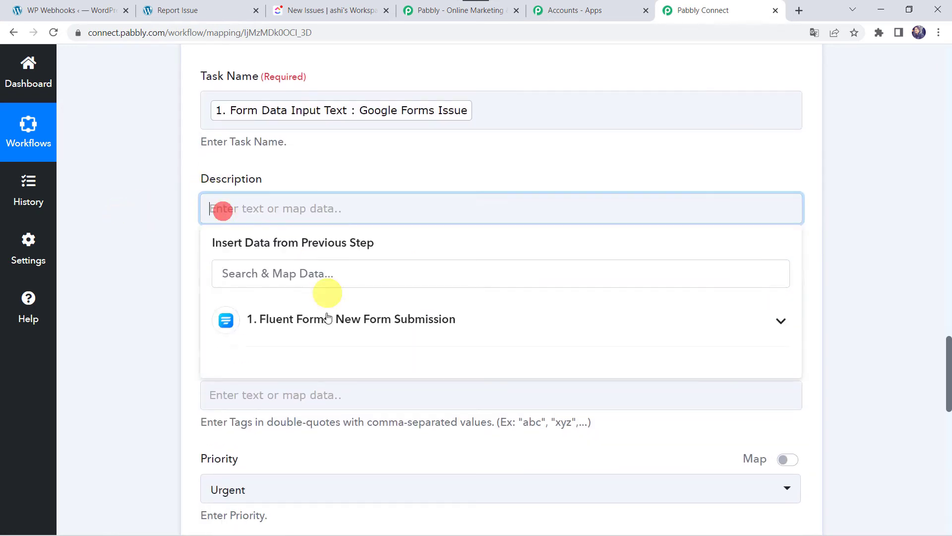
pyautogui.hotkey('ctrl', 'v')
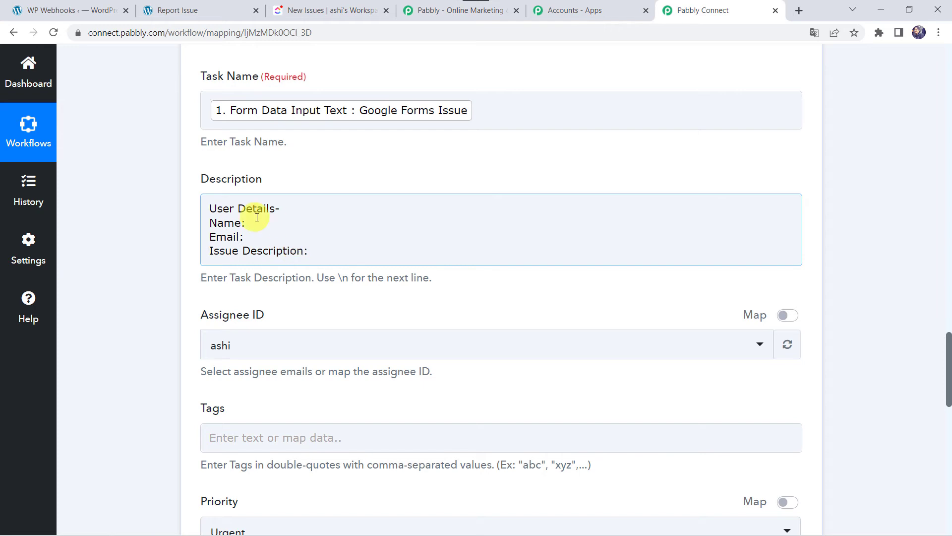
# Insert the First Name and Last Name fields after 'Name:' in the description.
pyautogui.click(249, 228)
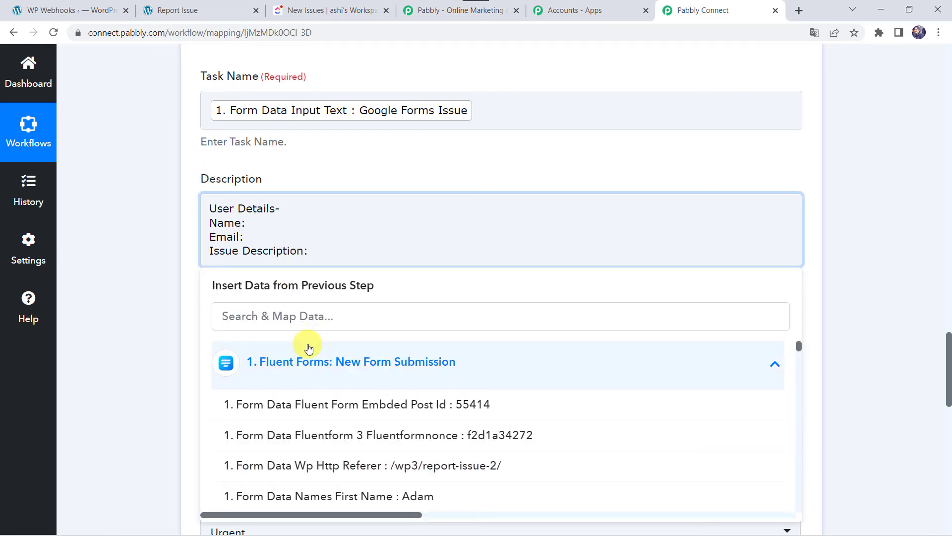
pyautogui.click(290, 382)
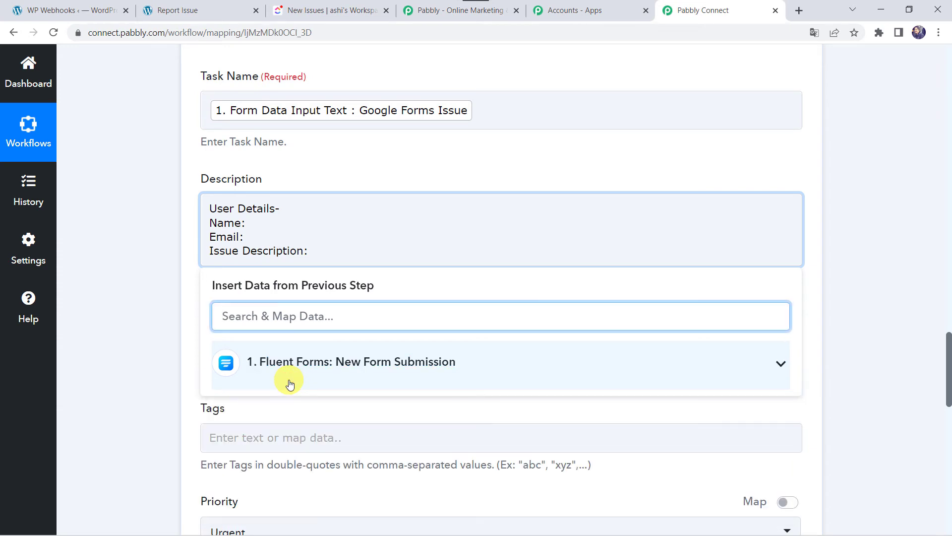
pyautogui.click(290, 381)
pyautogui.write('ada')
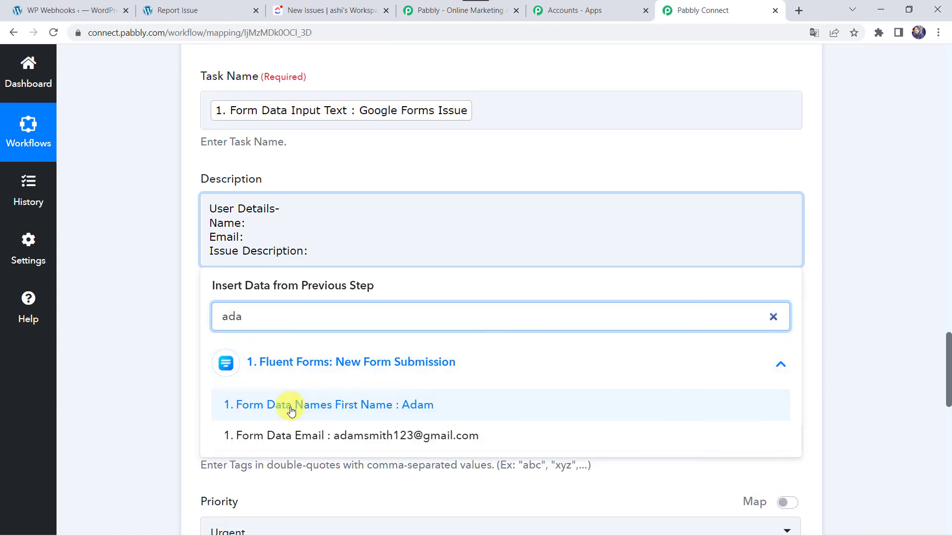
pyautogui.click(291, 406)
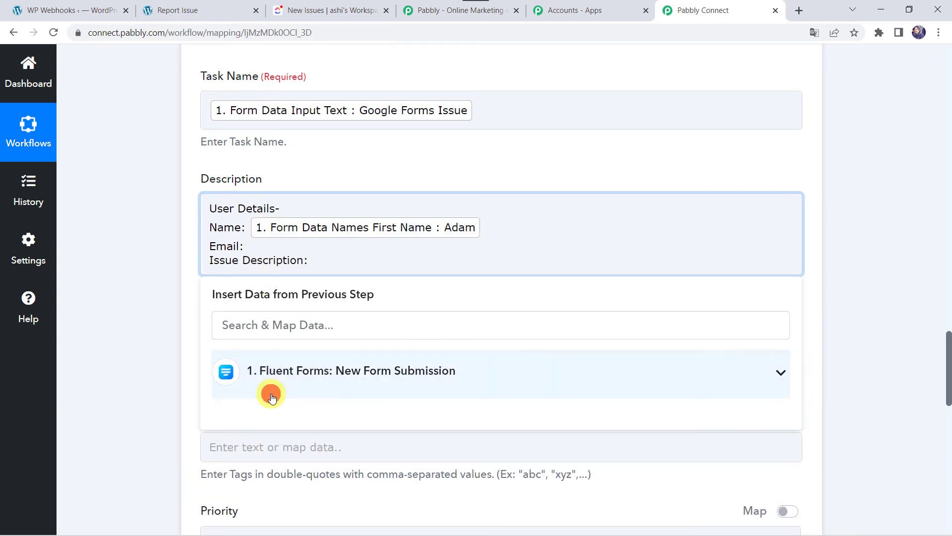
pyautogui.click(272, 395)
pyautogui.write('sm')
pyautogui.click(272, 397)
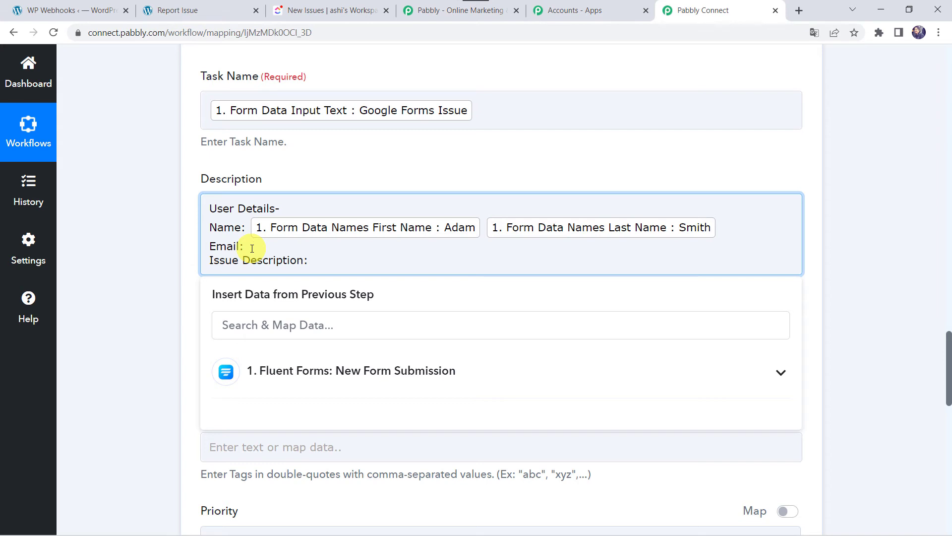
# Insert the Email field after 'Email:' and the Input Text 1 issue description.
pyautogui.click(262, 366)
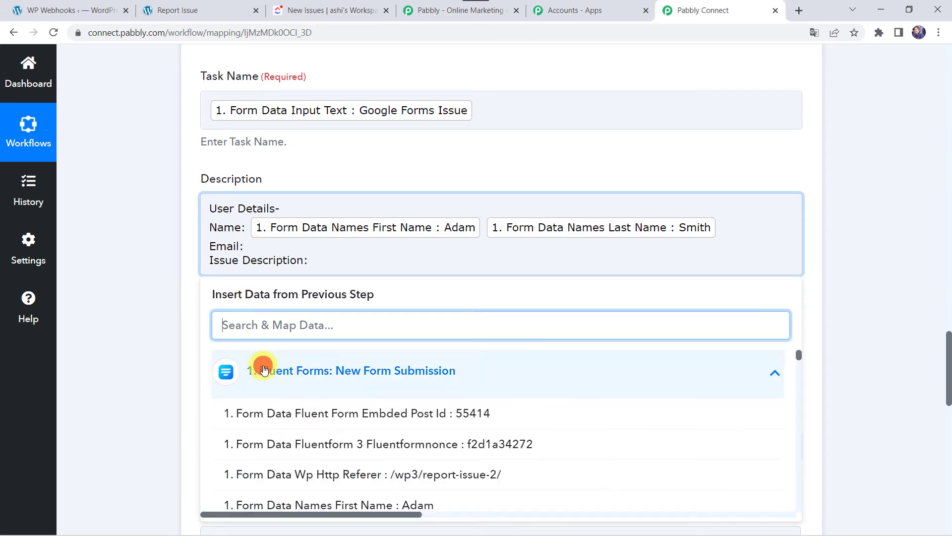
pyautogui.write('@')
pyautogui.click(270, 410)
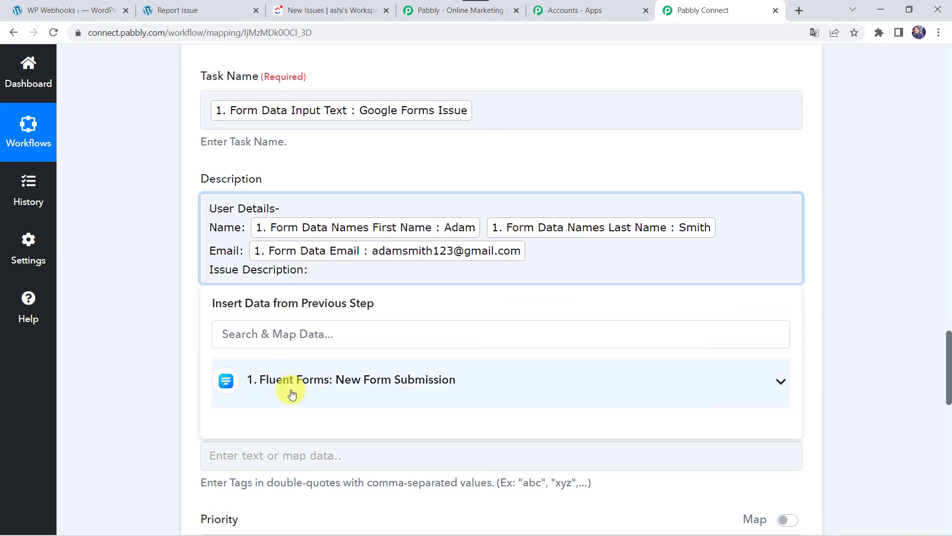
pyautogui.click(291, 393)
pyautogui.write('Go')
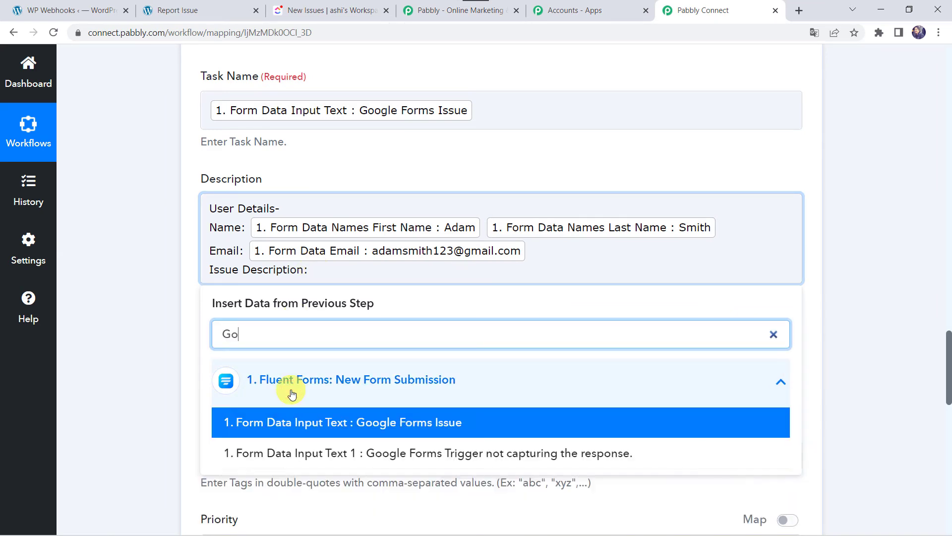
pyautogui.click(443, 453)
pyautogui.click(140, 344)
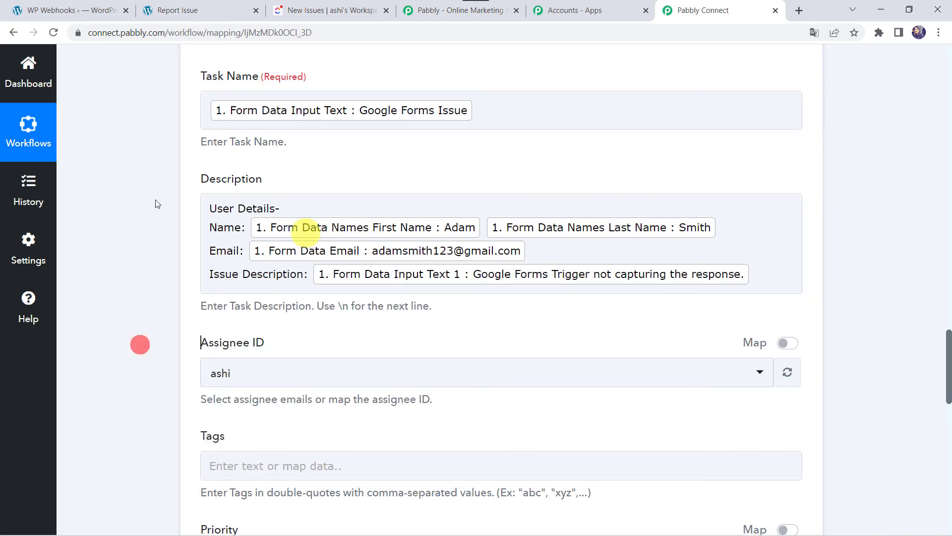
# Assign the task to a different team member and set its priority to High.
pyautogui.scroll(-2, 194, 242)
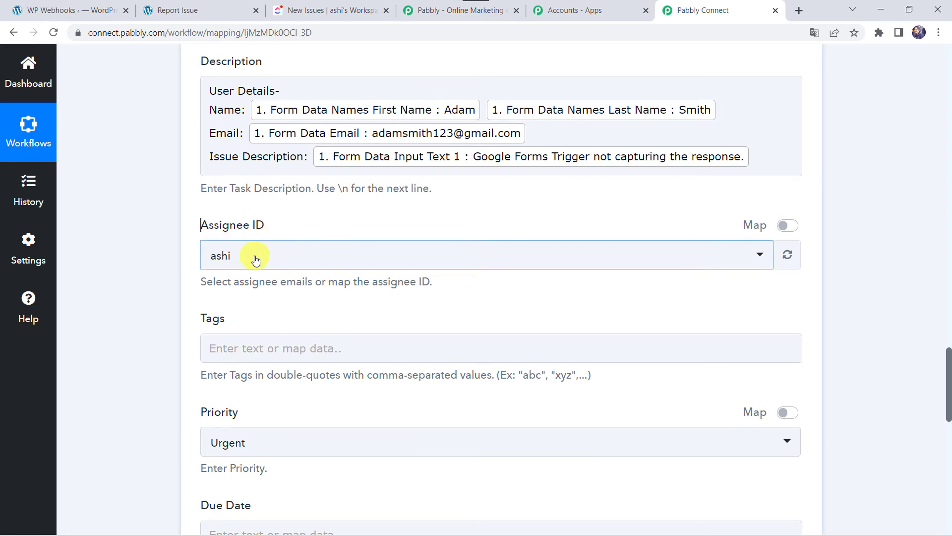
pyautogui.click(256, 257)
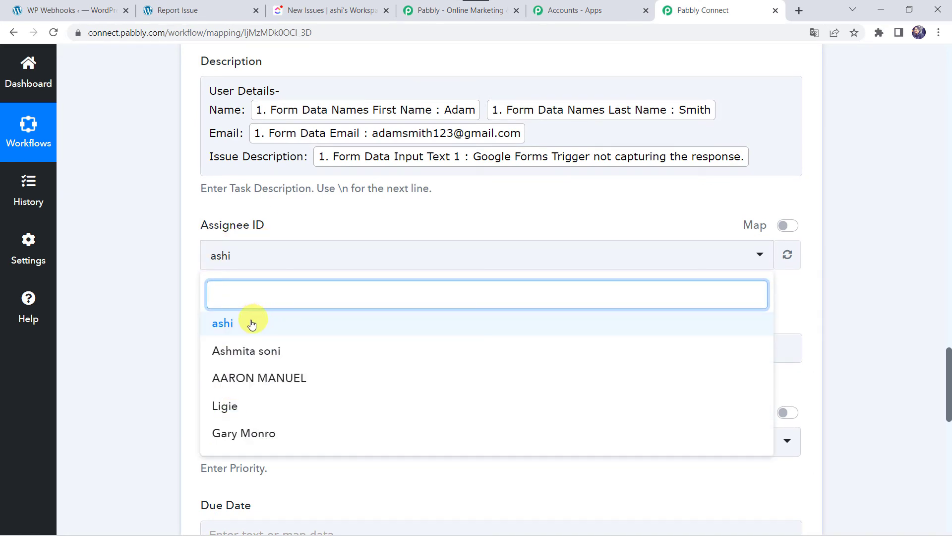
pyautogui.click(233, 439)
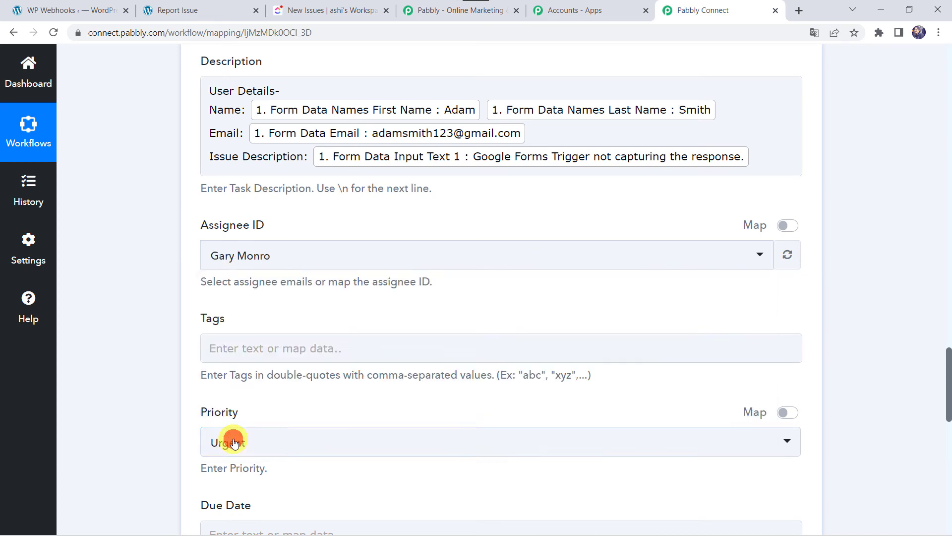
pyautogui.scroll(-2, 132, 325)
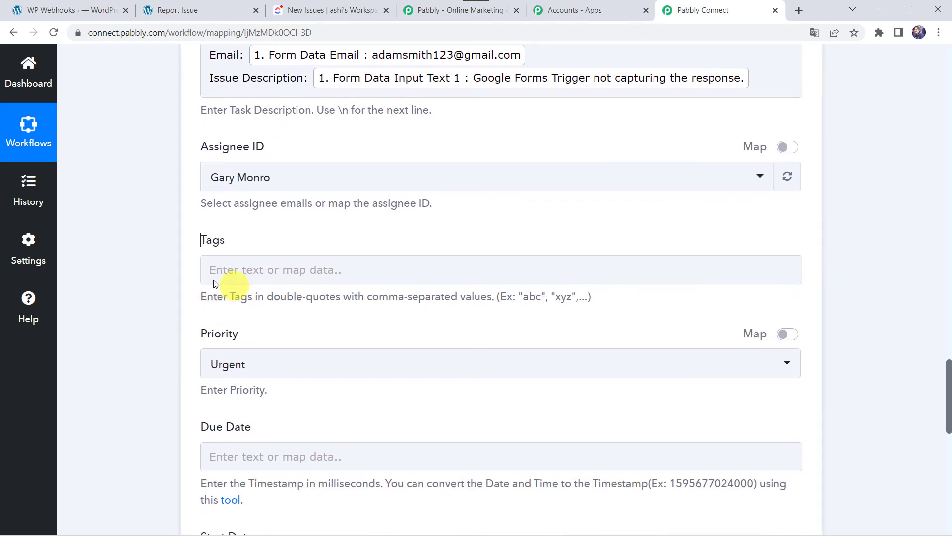
pyautogui.scroll(-3, 247, 269)
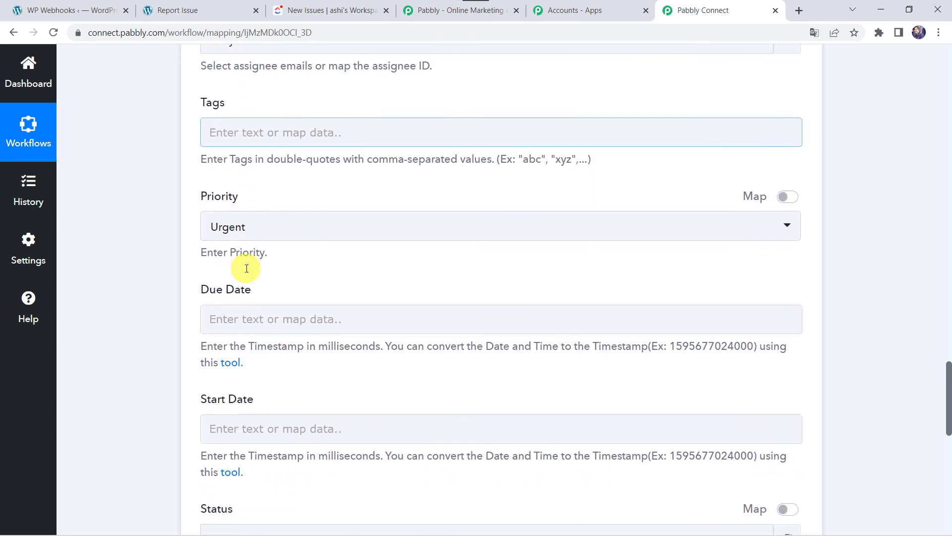
pyautogui.click(237, 226)
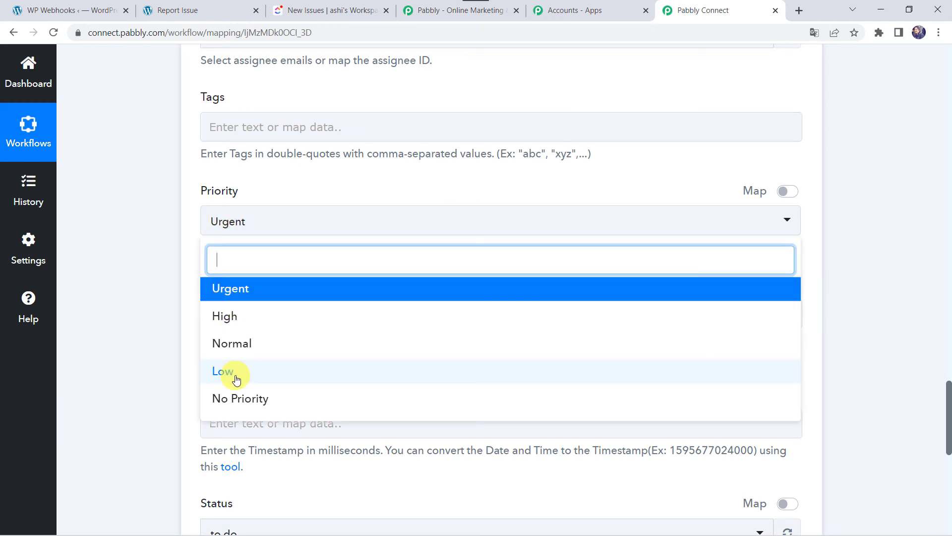
pyautogui.click(248, 325)
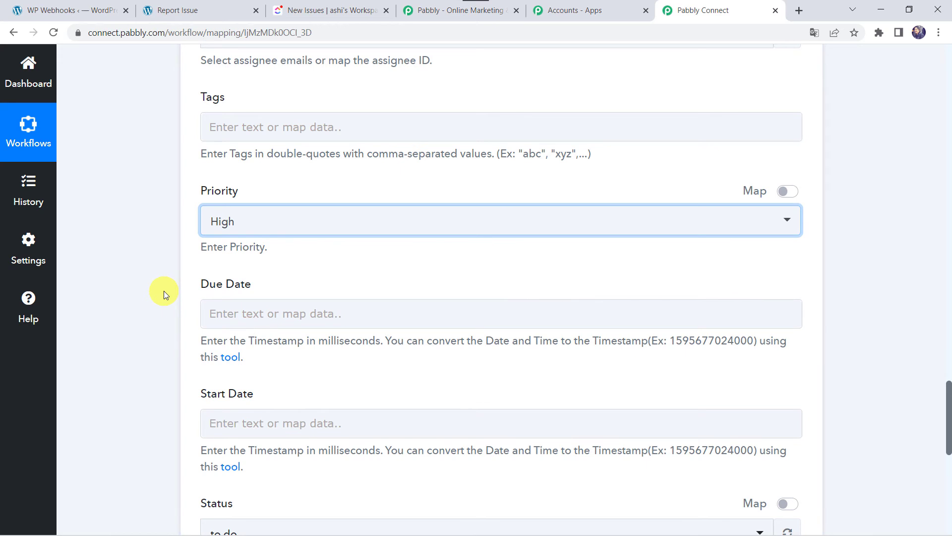
# Leave the task status at 'to do'.
pyautogui.scroll(-2, 165, 295)
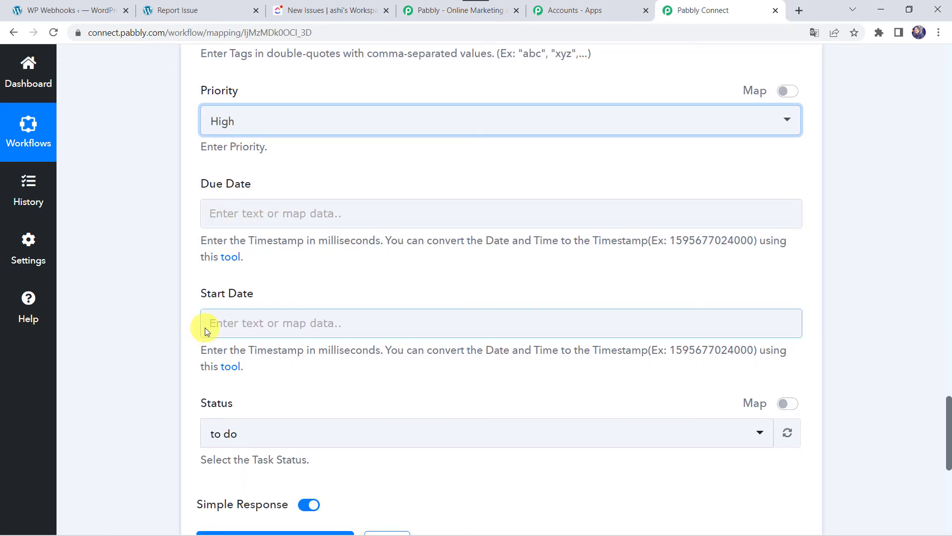
pyautogui.scroll(-2, 211, 346)
pyautogui.click(245, 312)
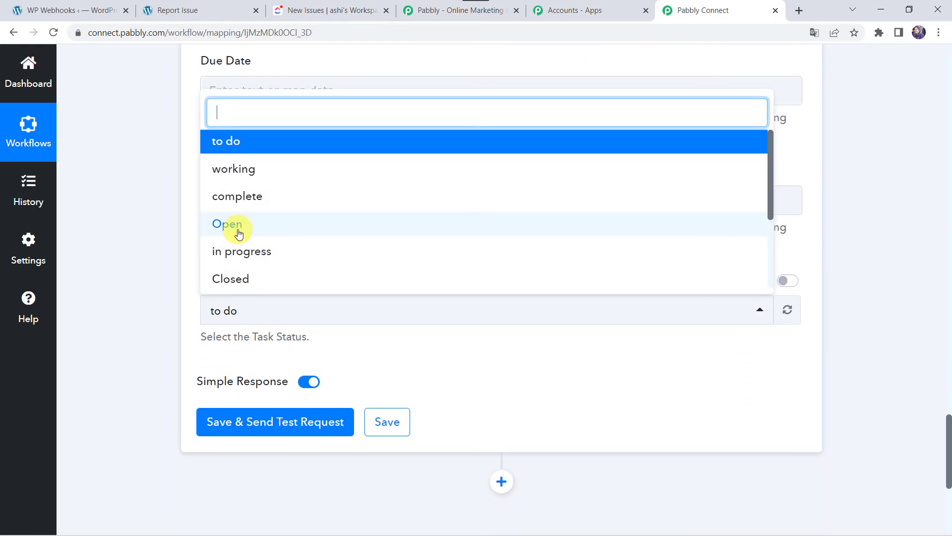
pyautogui.click(255, 140)
pyautogui.click(142, 293)
# Save and send a test request, then view the ClickUp New Issues list.
pyautogui.click(276, 422)
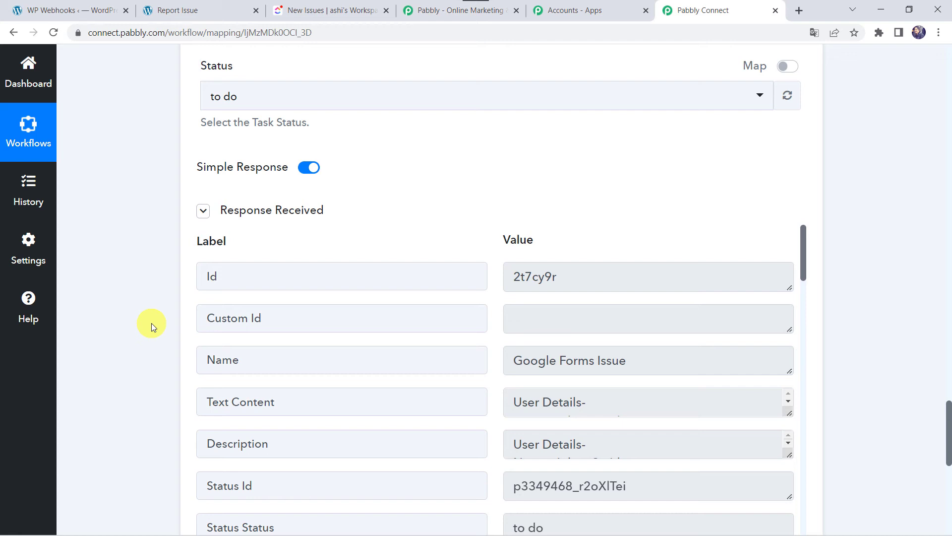
pyautogui.click(288, 11)
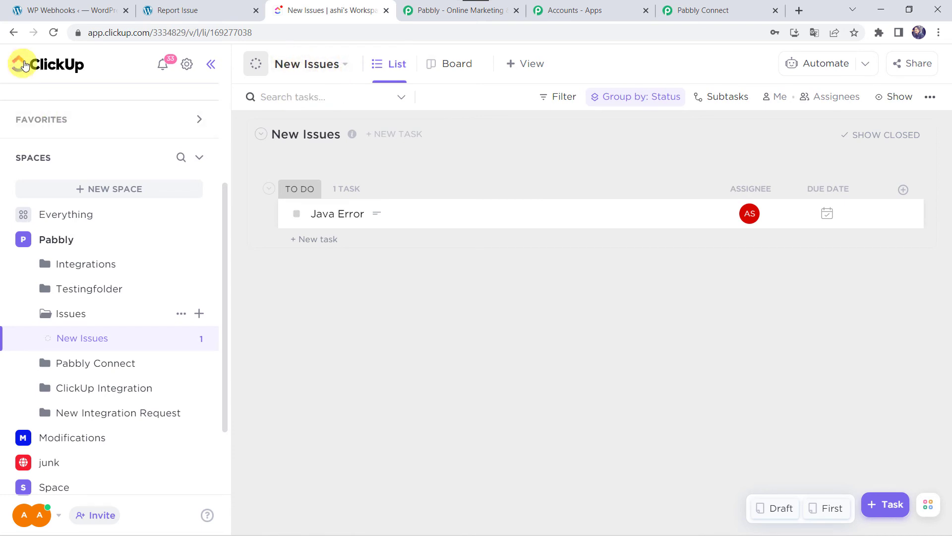
# Reload New Issues and inspect the Google Forms Issue task's details, assignee and High priority.
pyautogui.click(53, 31)
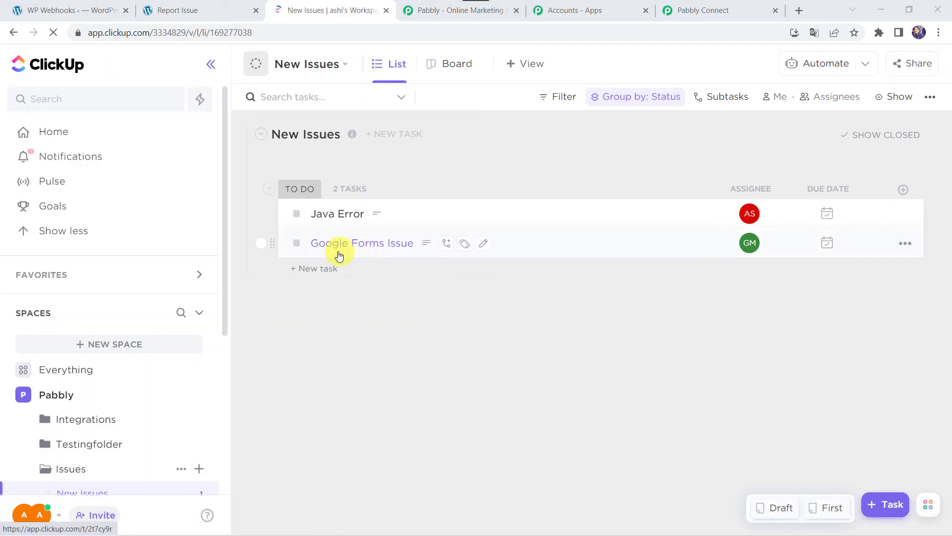
pyautogui.click(393, 250)
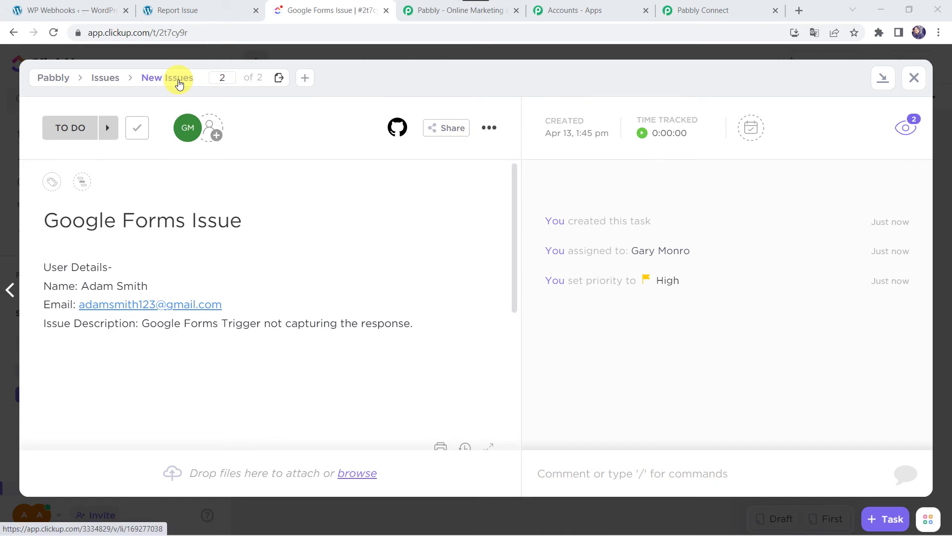
pyautogui.click(914, 78)
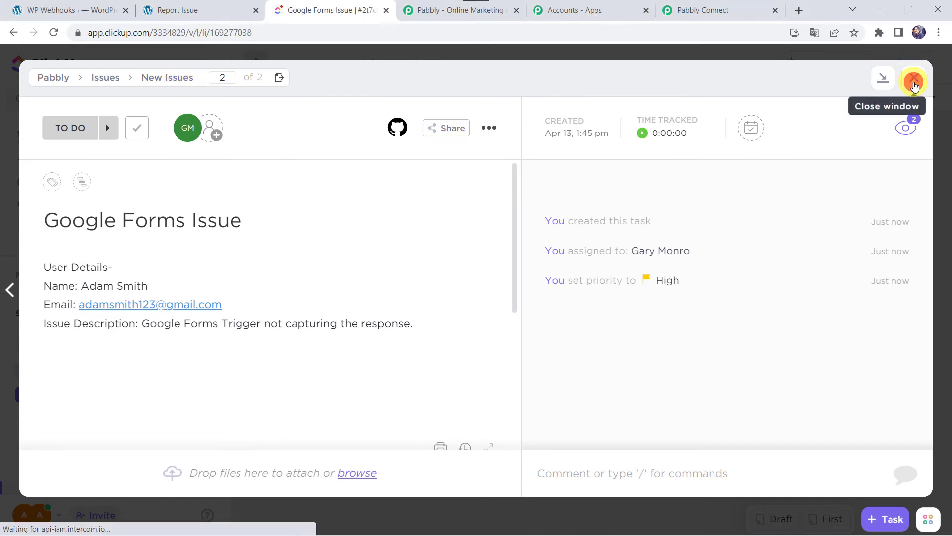
# Save the ClickUp Create Task action settings in the Pabbly Connect workflow.
pyautogui.click(714, 12)
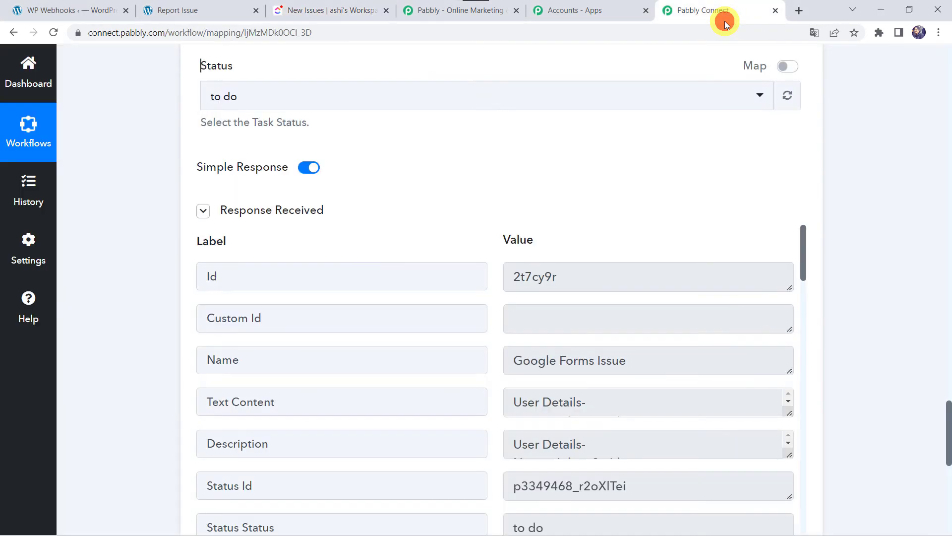
pyautogui.scroll(-4, 159, 347)
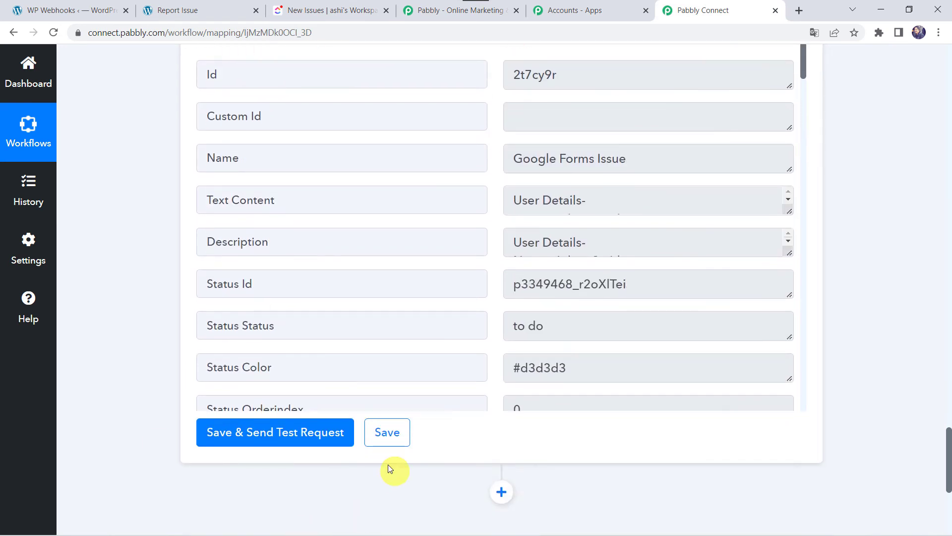
pyautogui.click(386, 432)
# Fill in the Report Issue form with the submitter's name and e-mail and title 'Twilio Issue'.
pyautogui.click(199, 10)
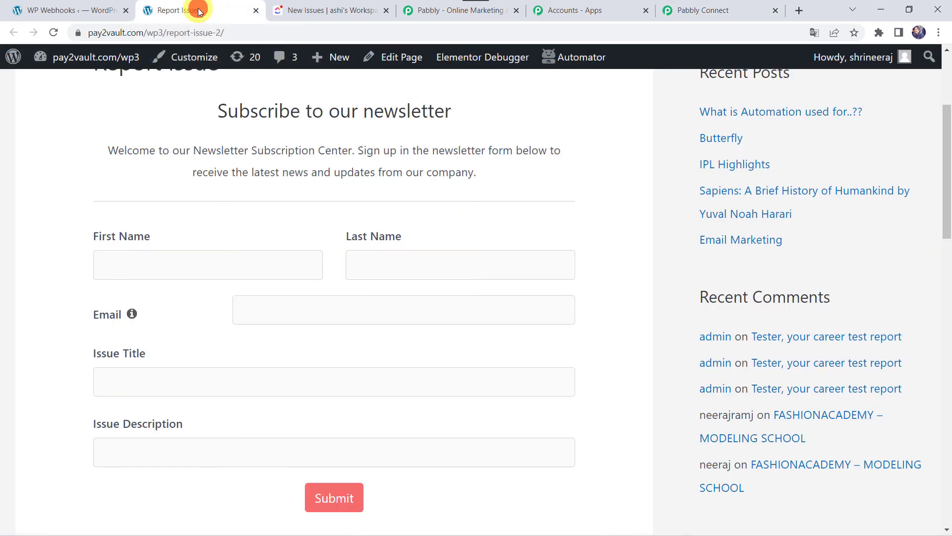
pyautogui.click(133, 266)
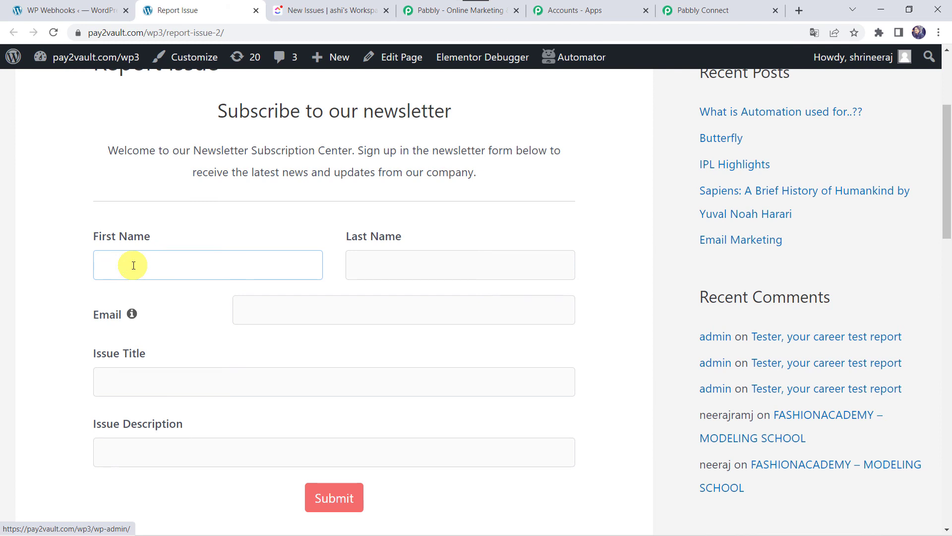
pyautogui.write('Shikha')
pyautogui.press('Tab')
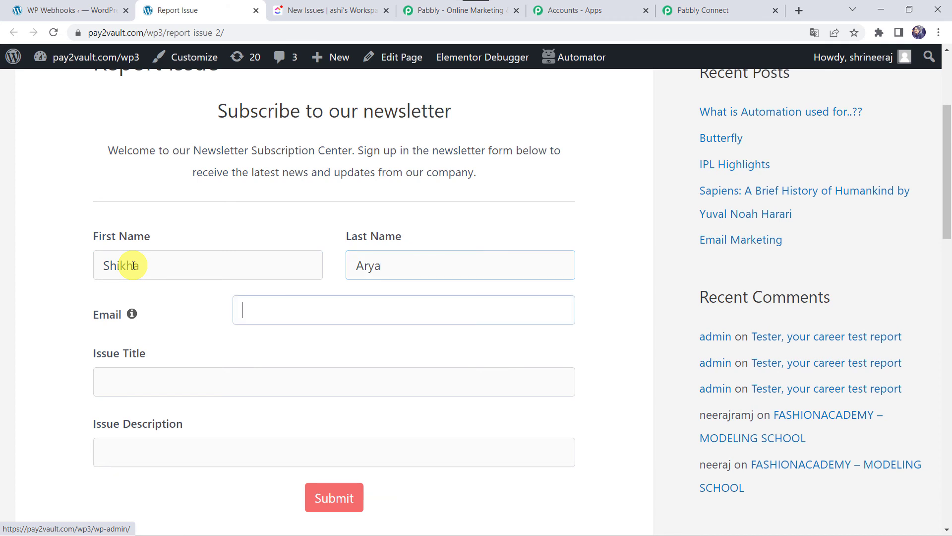
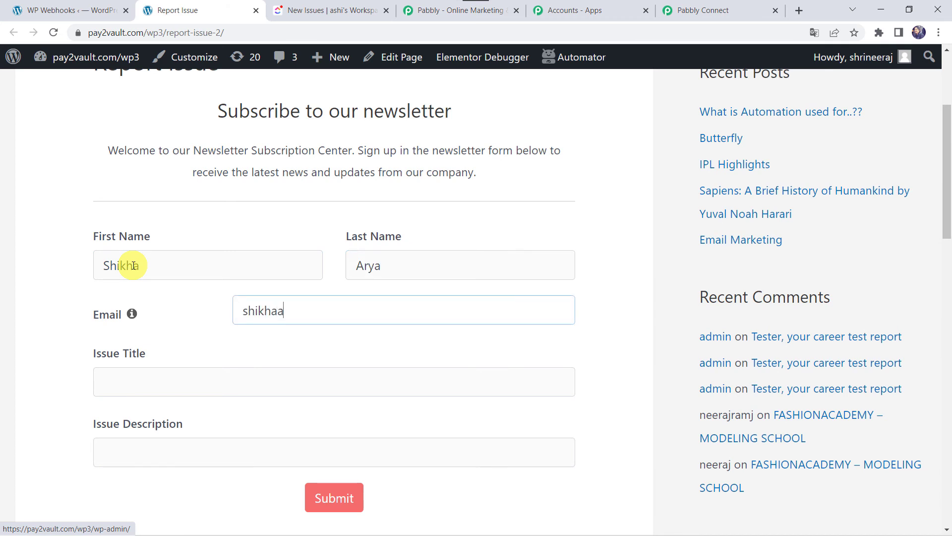
pyautogui.press('Tab')
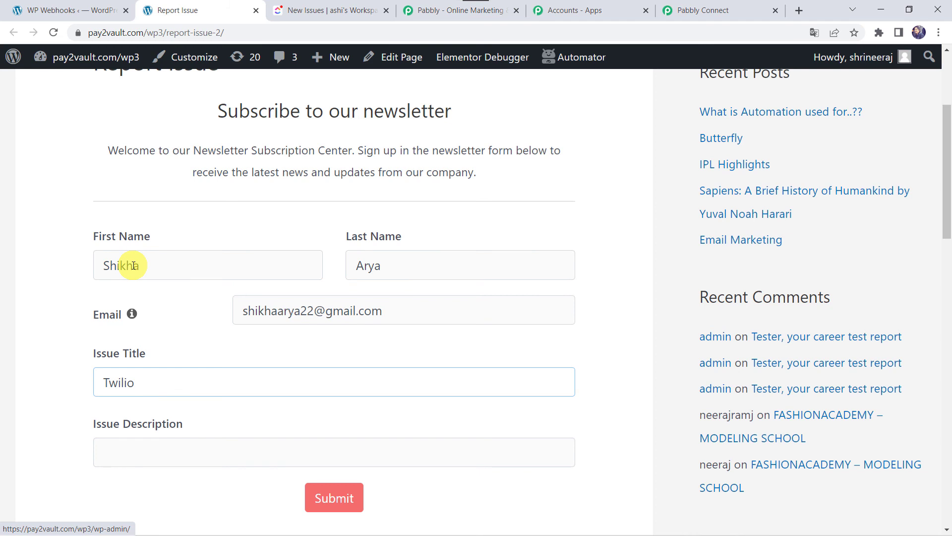
pyautogui.write('Twilio Issue')
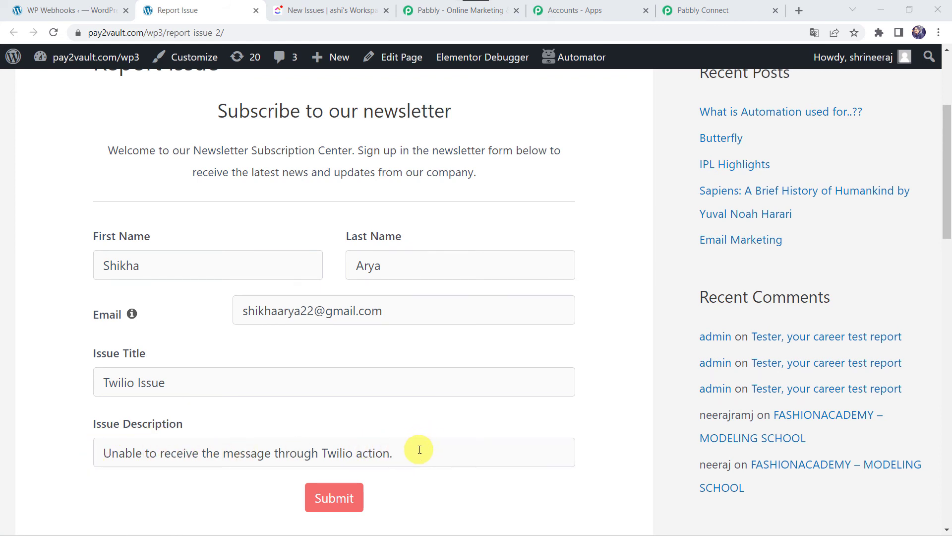
# Submit the Twilio Issue report and confirm the thank-you message appears.
pyautogui.click(330, 497)
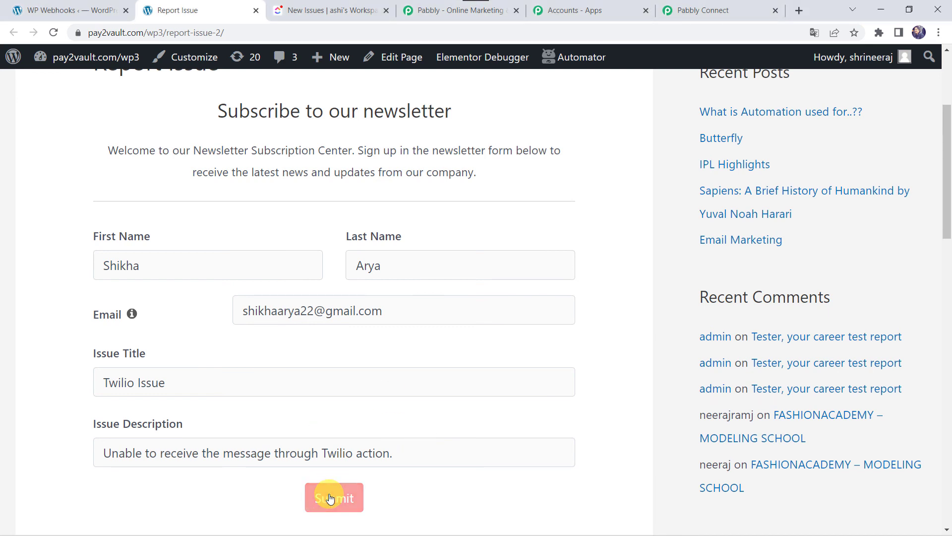
pyautogui.scroll(4, 353, 282)
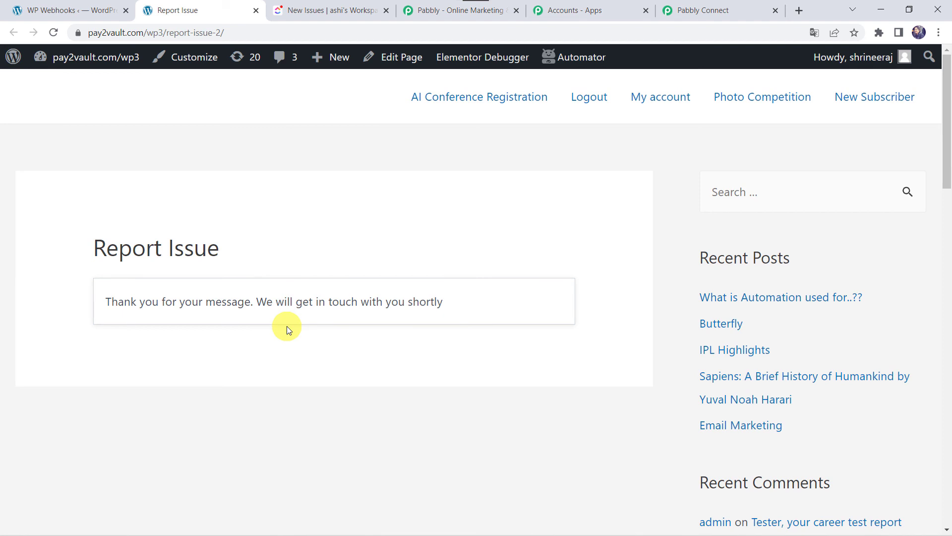
pyautogui.click(317, 10)
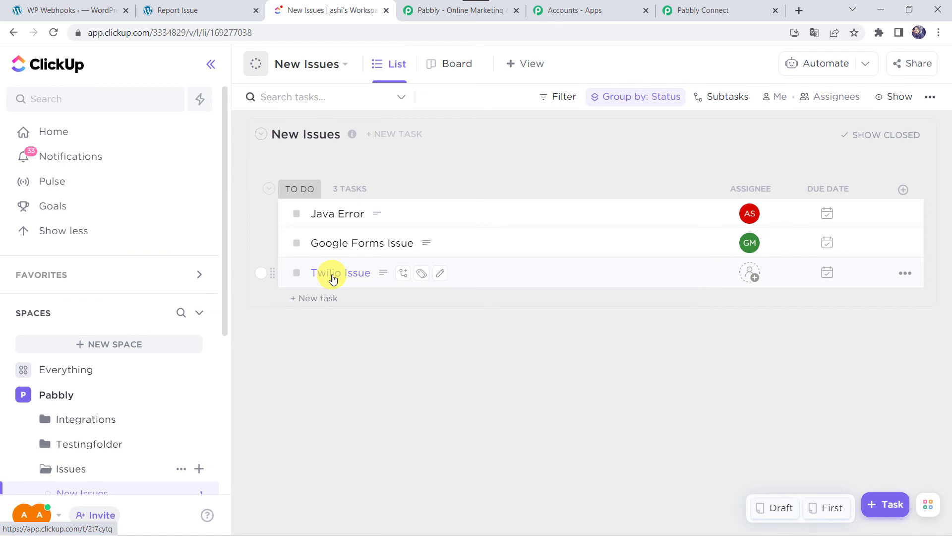
# Open the new Twilio Issue task in ClickUp's New Issues list to review its details.
pyautogui.click(360, 272)
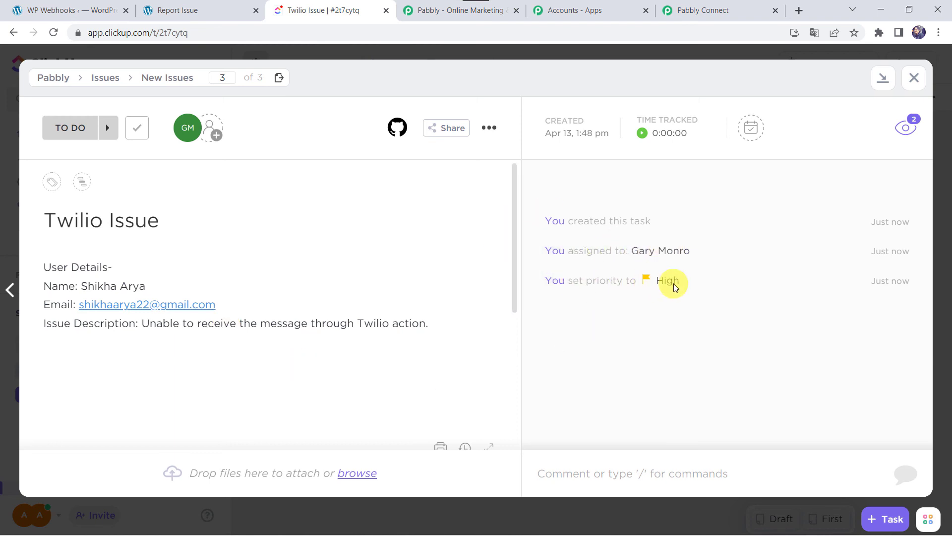
# Compare Pabbly's ClickUp test response with the Twilio Issue task, then close the task details.
pyautogui.click(736, 7)
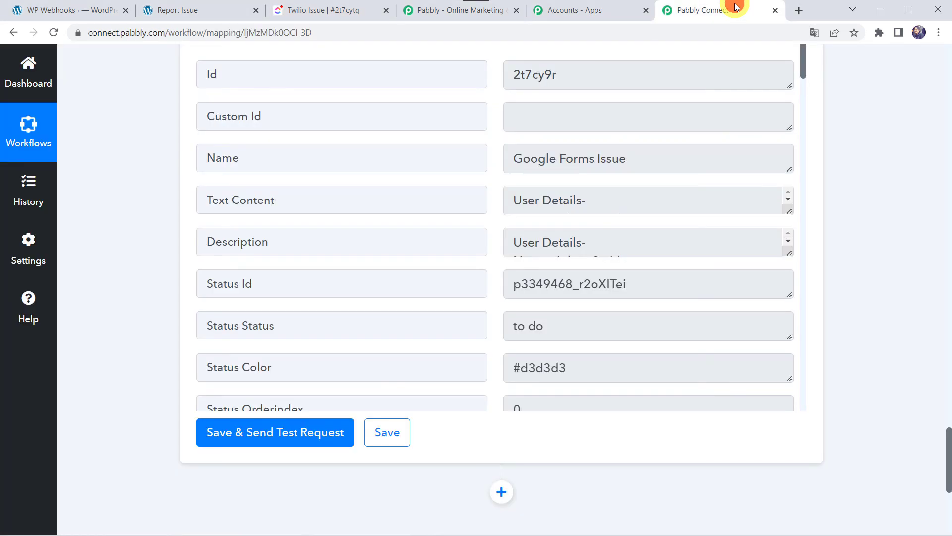
pyautogui.scroll(15, 154, 178)
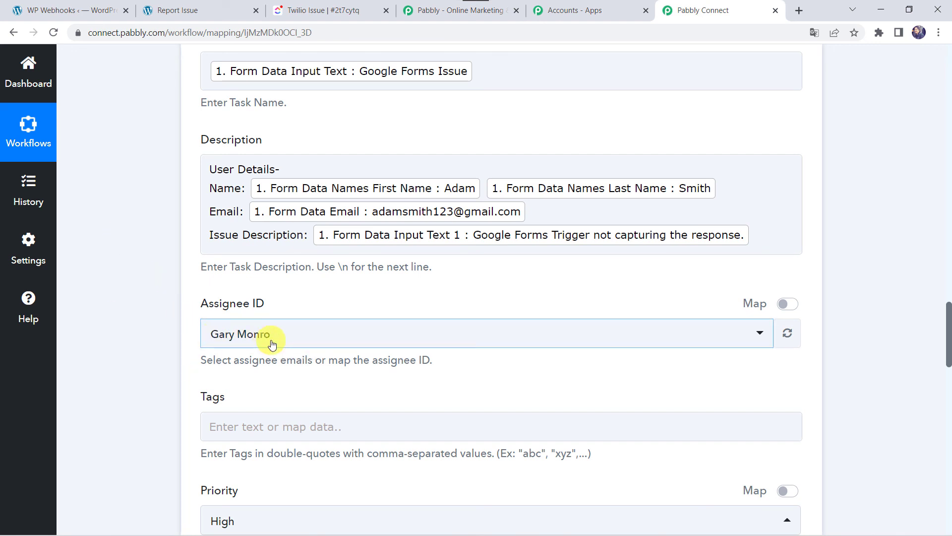
pyautogui.scroll(-2, 135, 433)
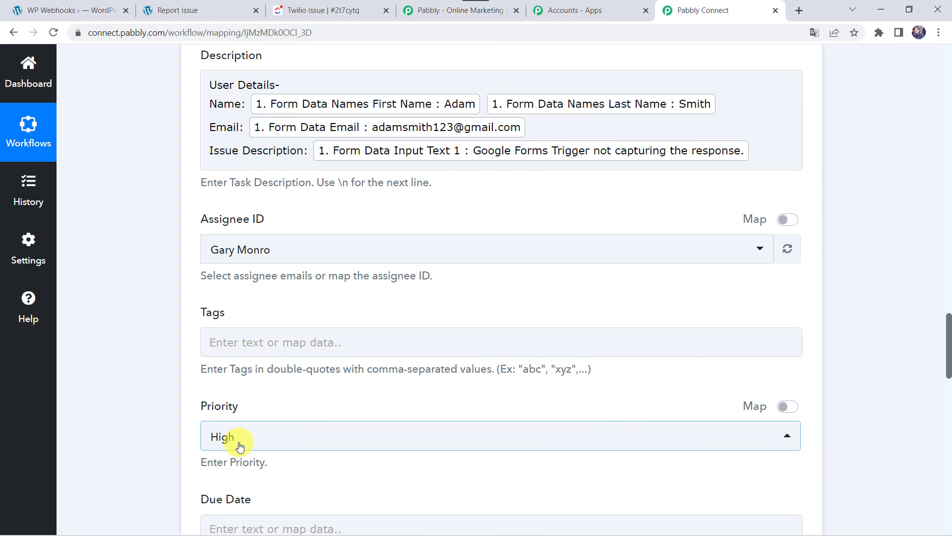
pyautogui.click(359, 10)
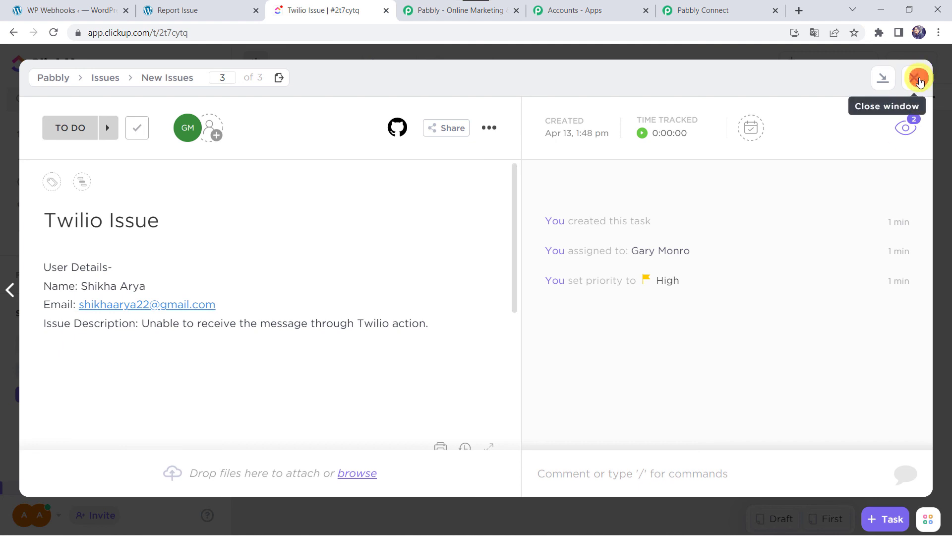
pyautogui.click(915, 78)
# Collapse the ClickUp Create Task action and the Fluent Forms trigger in Pabbly Connect.
pyautogui.click(709, 10)
pyautogui.scroll(5, 273, 181)
pyautogui.scroll(10, 274, 181)
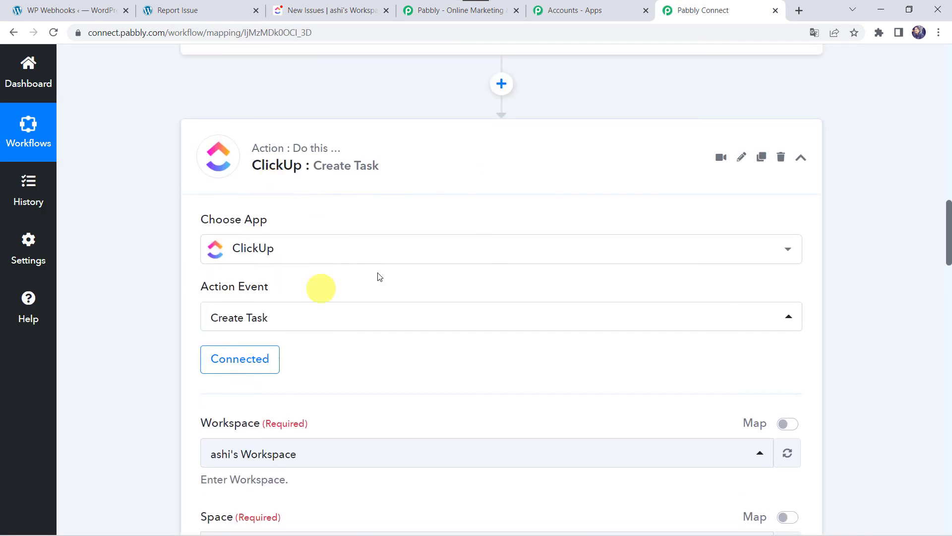
pyautogui.click(415, 173)
pyautogui.scroll(15, 415, 173)
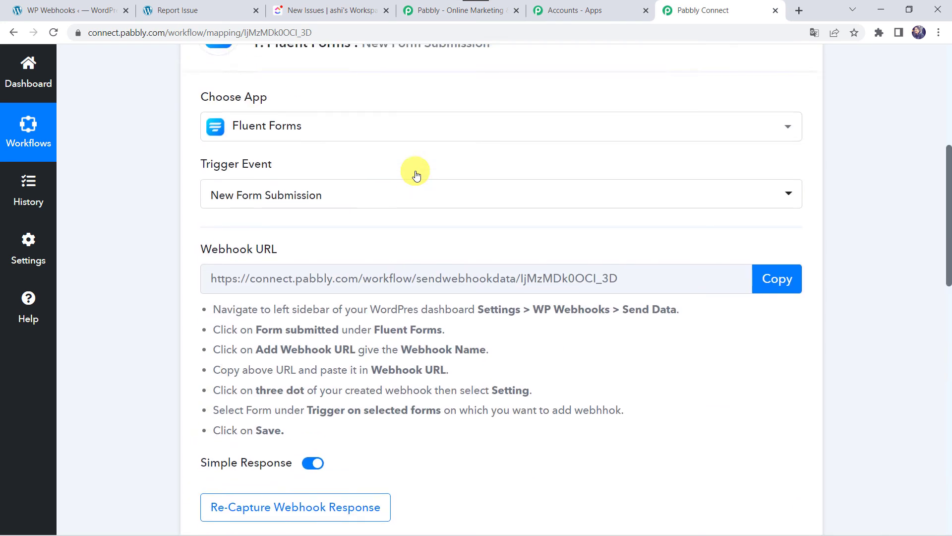
pyautogui.scroll(2, 469, 224)
pyautogui.click(547, 282)
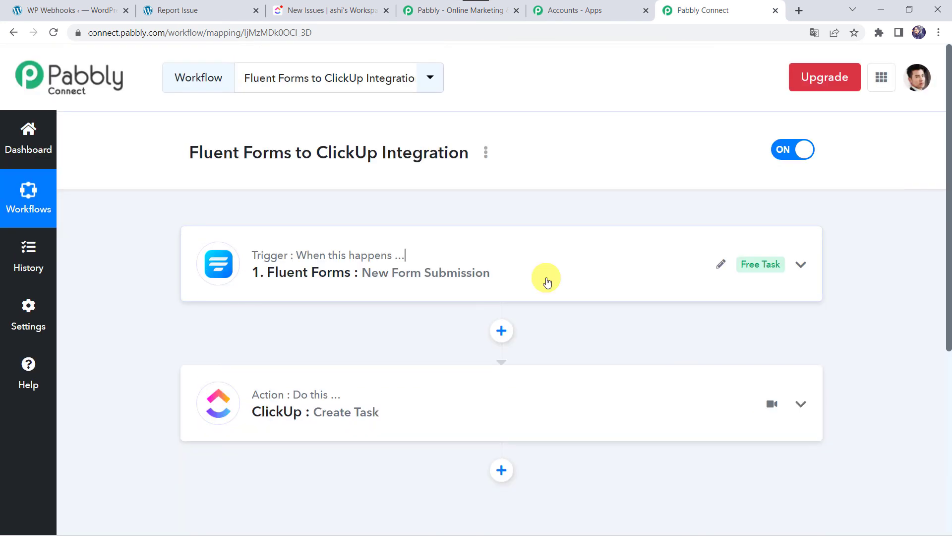